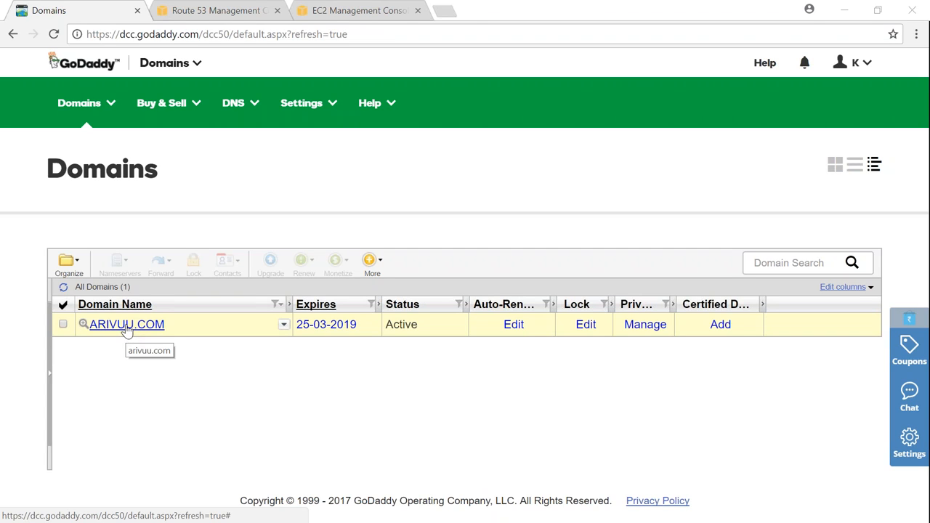
- Open the DNS management page of the arivuu.com domain
click(127, 329)
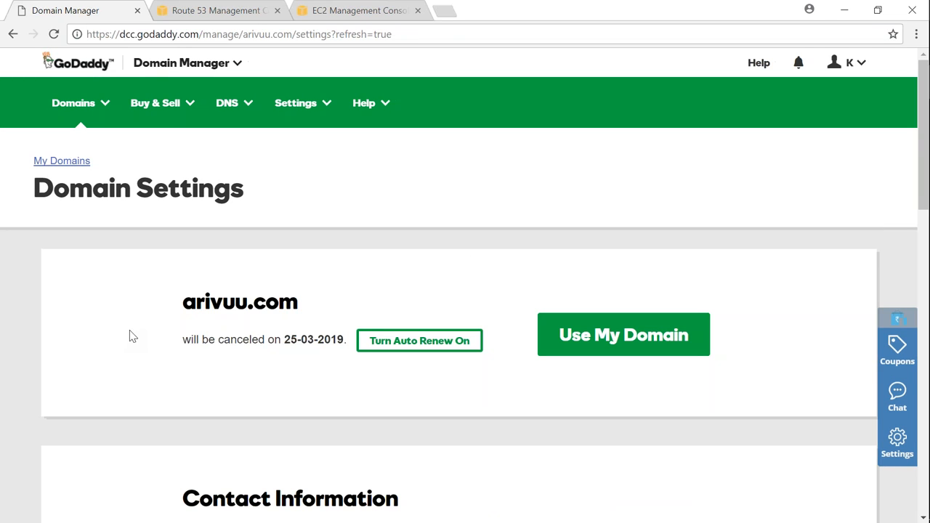
scroll(264, 356, down, 3)
scroll(265, 356, up, 3)
click(615, 340)
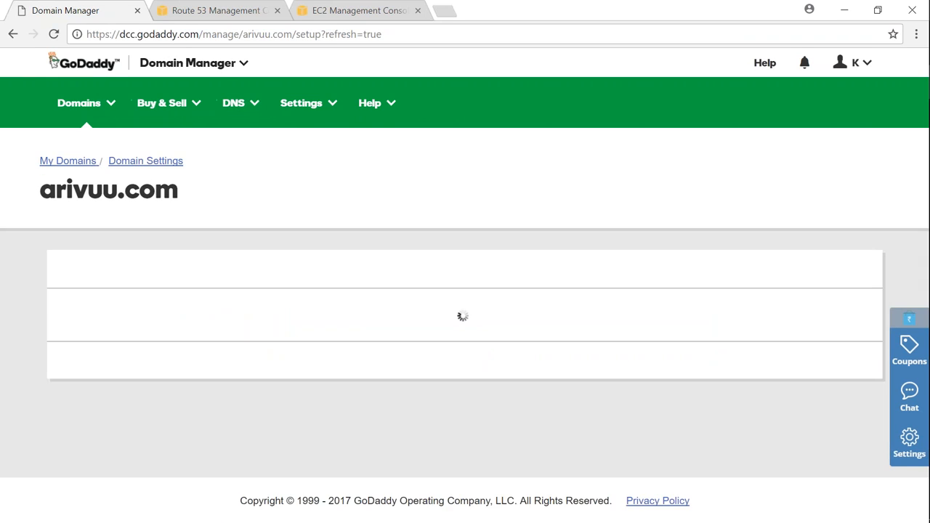
scroll(492, 297, down, 3)
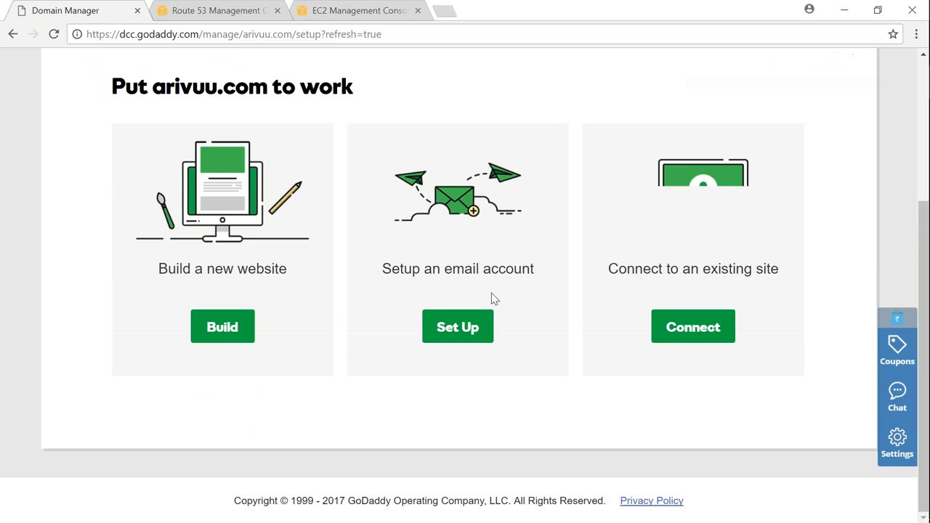
scroll(492, 297, up, 3)
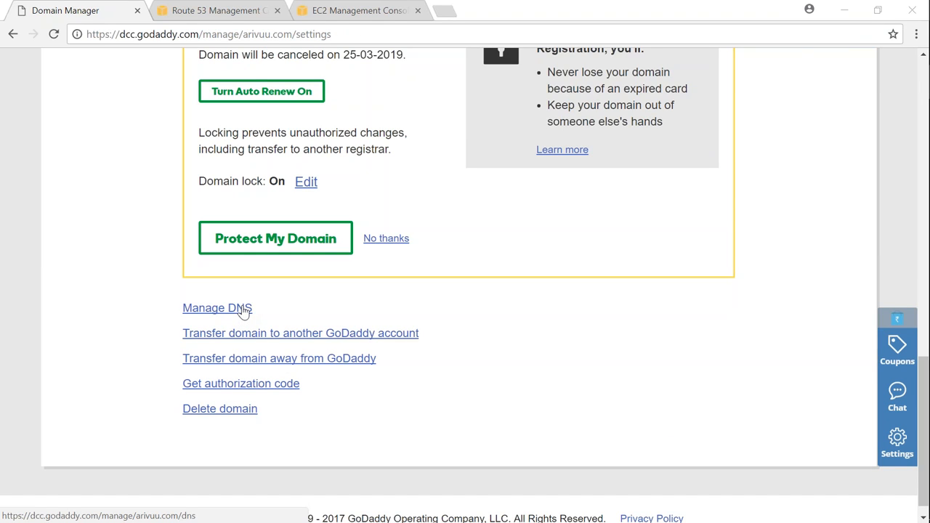
click(242, 309)
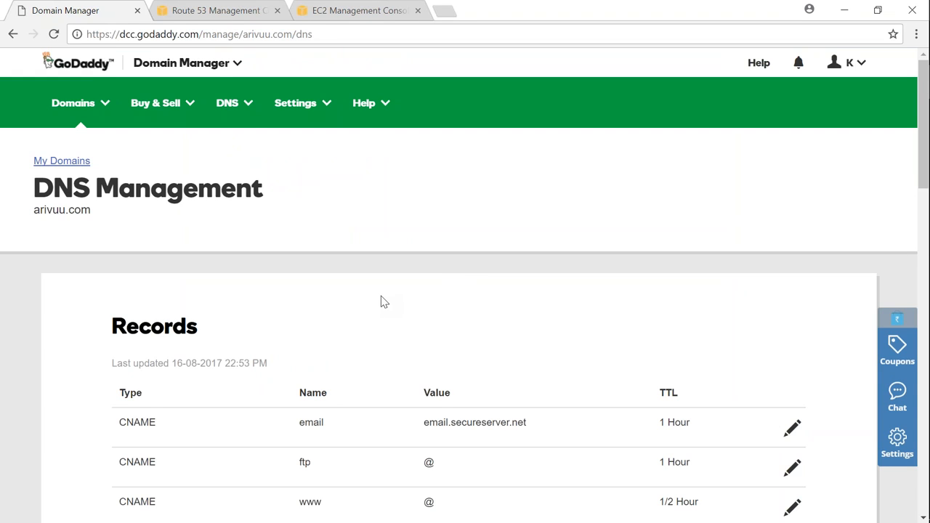
- Examine the domain's DNS records and its default nameservers
scroll(384, 301, down, 2)
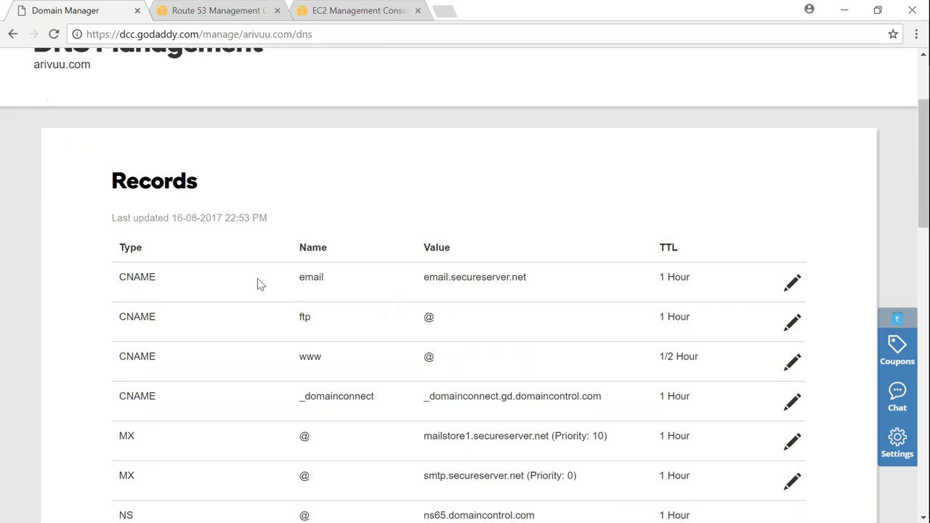
scroll(166, 317, down, 1)
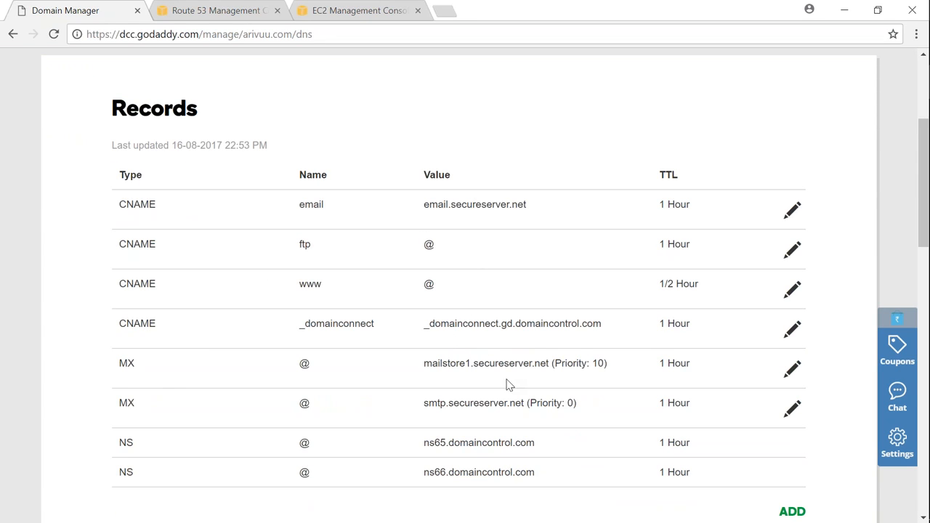
drag(516, 323, 593, 326)
scroll(492, 328, down, 2)
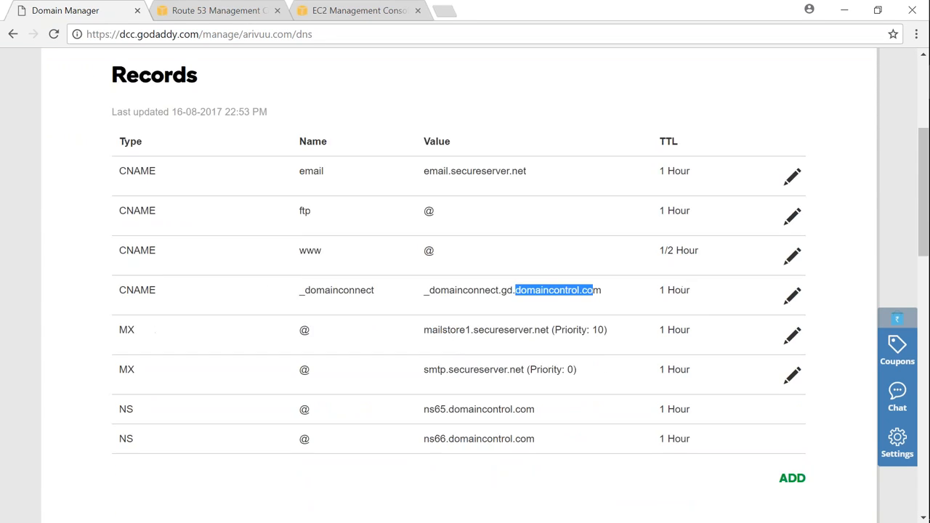
scroll(488, 330, down, 2)
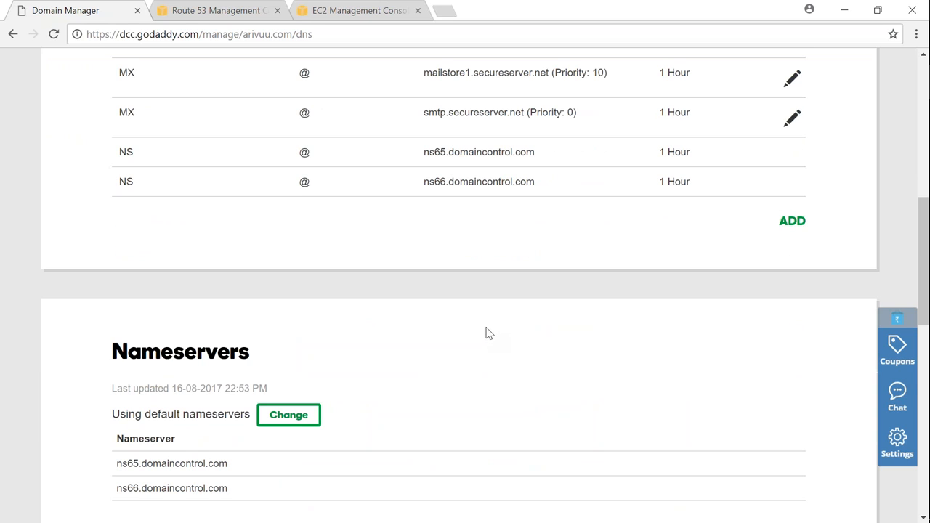
scroll(431, 327, down, 2)
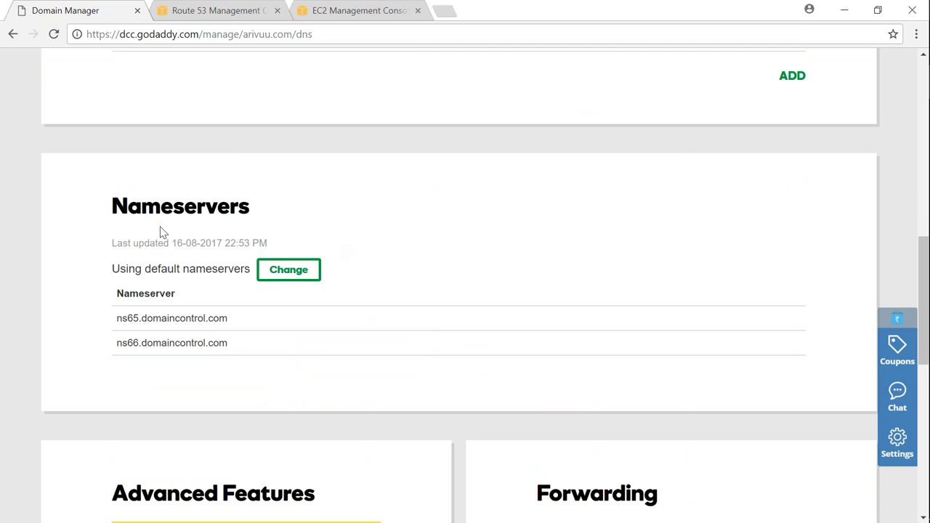
double_click(150, 204)
click(295, 208)
drag(119, 205, 326, 216)
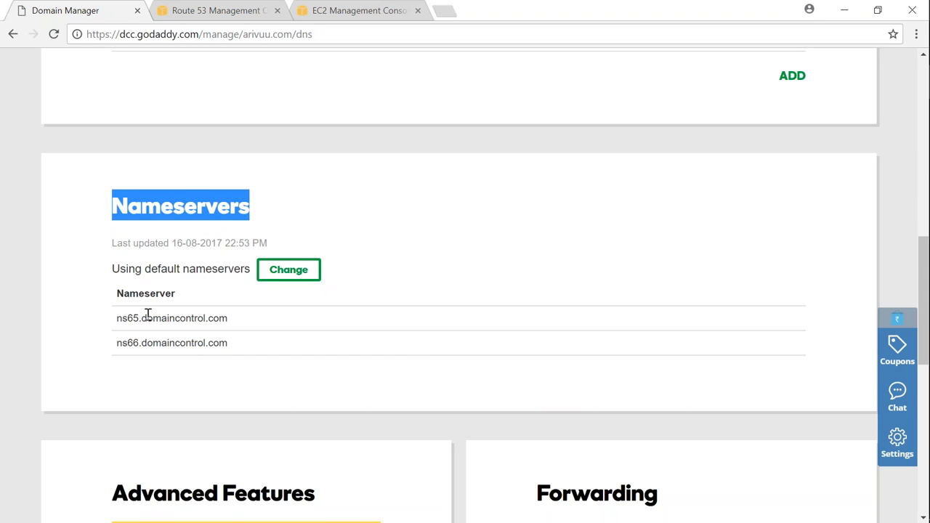
drag(146, 318, 206, 321)
click(400, 252)
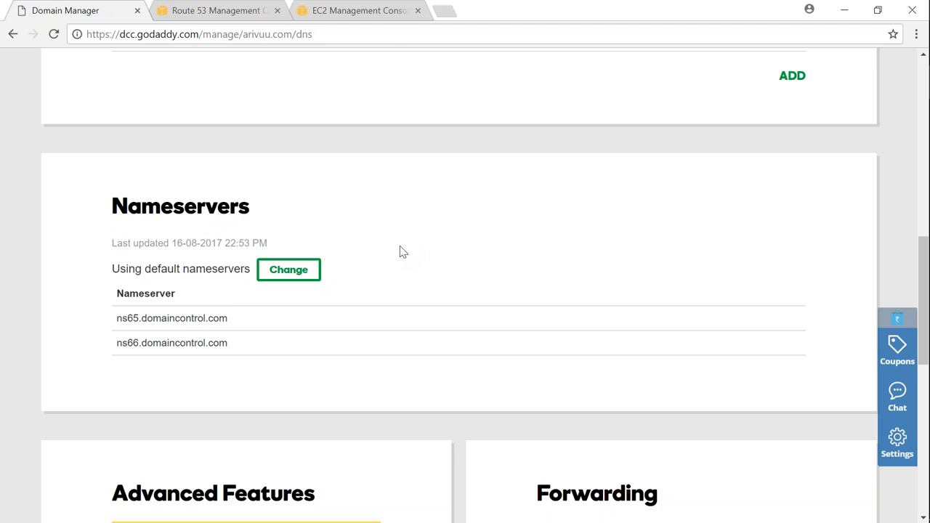
- Start changing the domain's nameservers and set the nameserver type to Custom
click(293, 271)
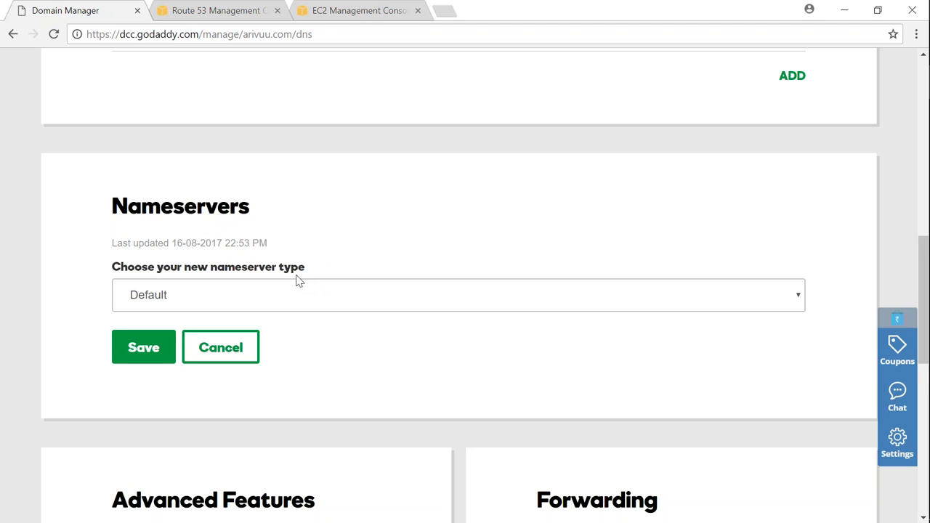
click(188, 298)
click(170, 333)
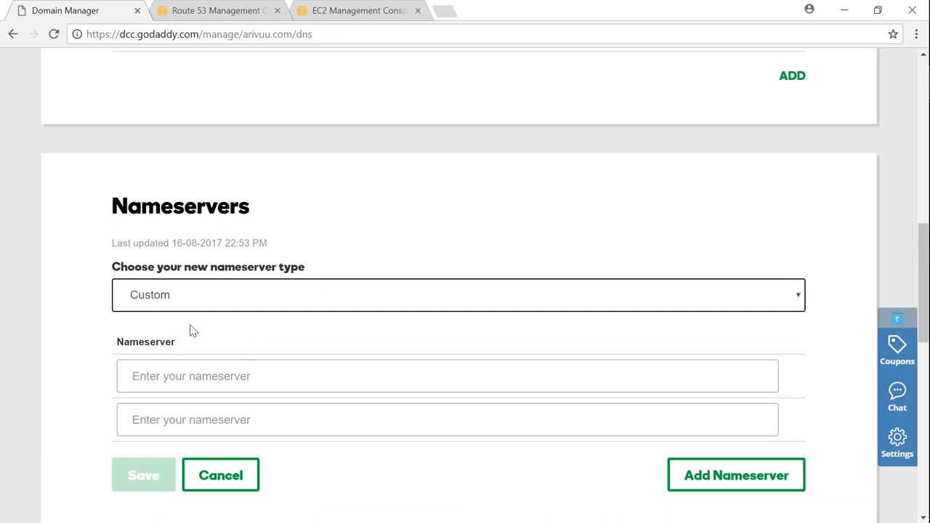
scroll(247, 348, down, 2)
click(255, 233)
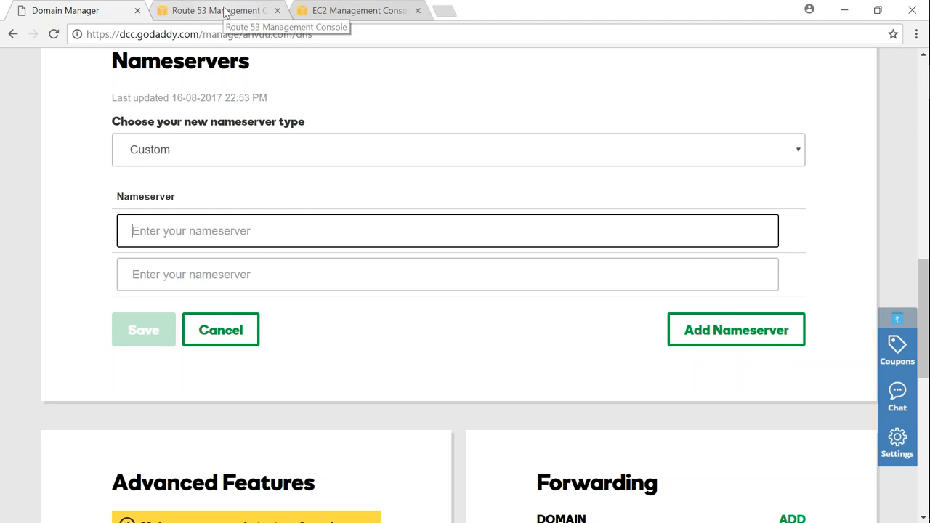
- Switch to the Route 53 console and get started with DNS management to reach the hosted zones
click(202, 11)
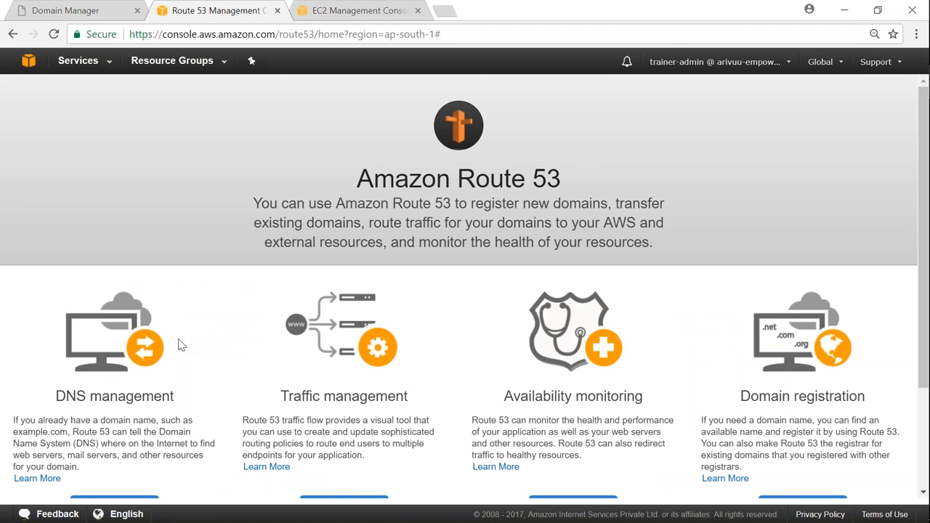
scroll(181, 345, down, 1)
scroll(179, 346, down, 1)
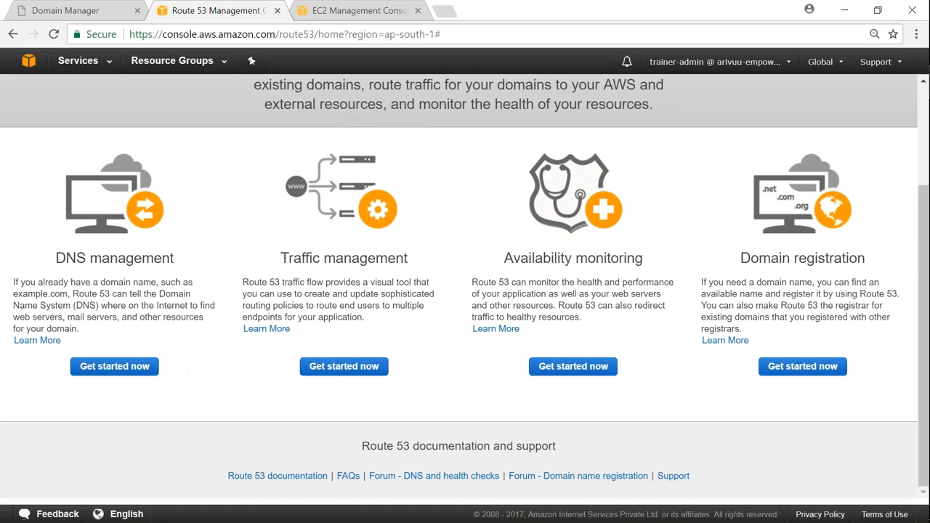
scroll(186, 363, up, 1)
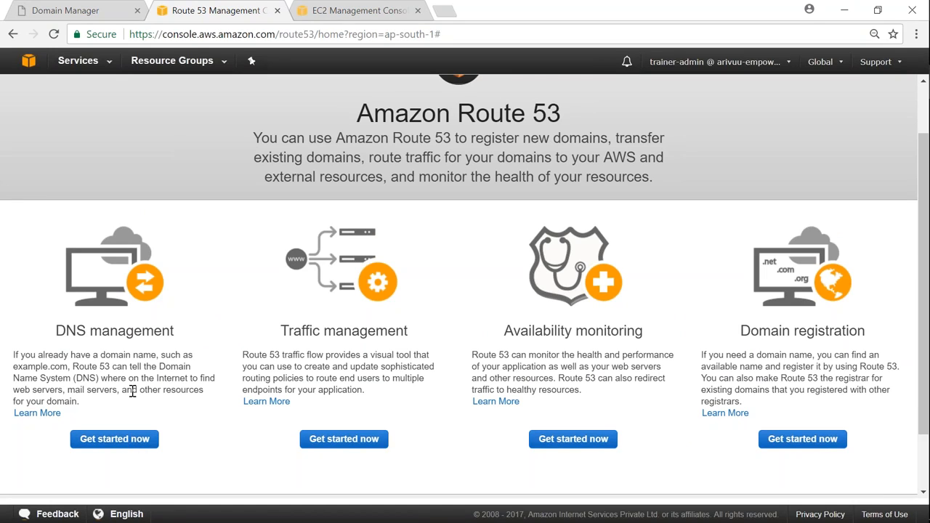
click(131, 440)
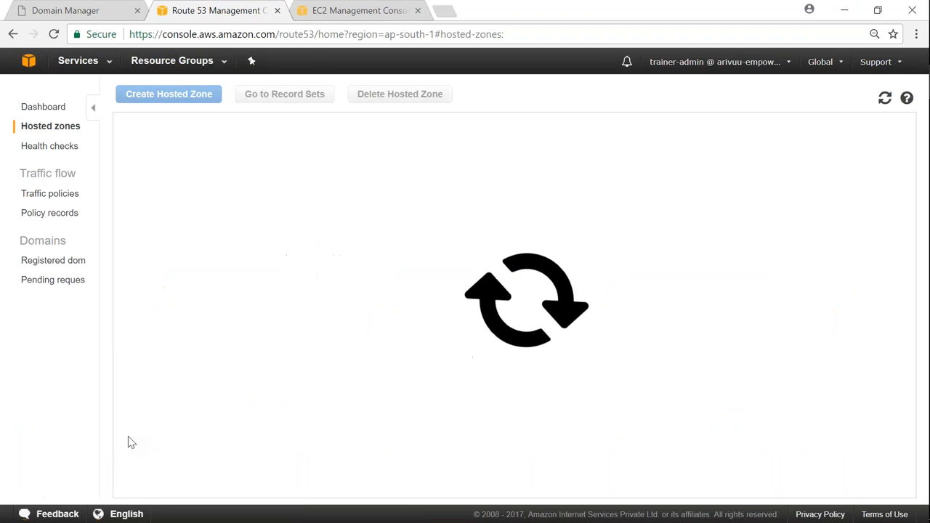
- Create a public hosted zone for arivuu.com with the comment "Valaxy - Route 53 Public DNS Demo"
click(208, 102)
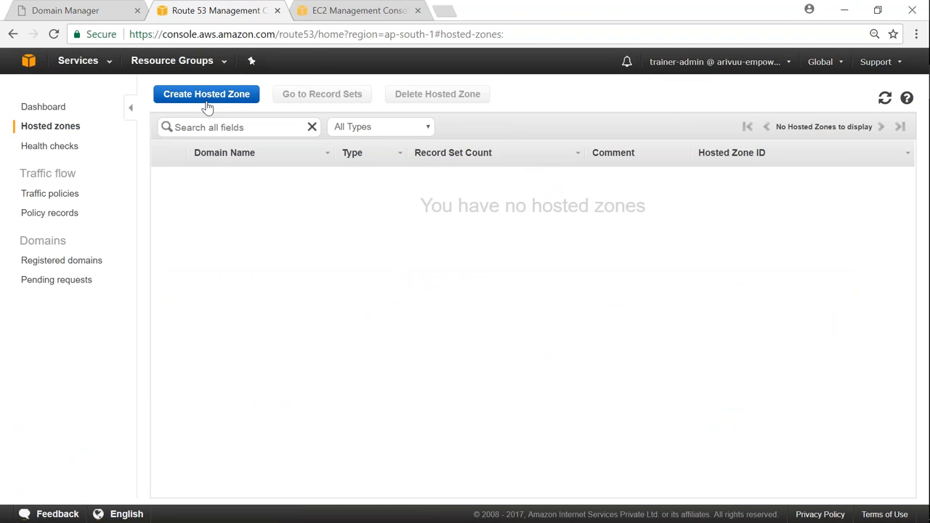
click(223, 101)
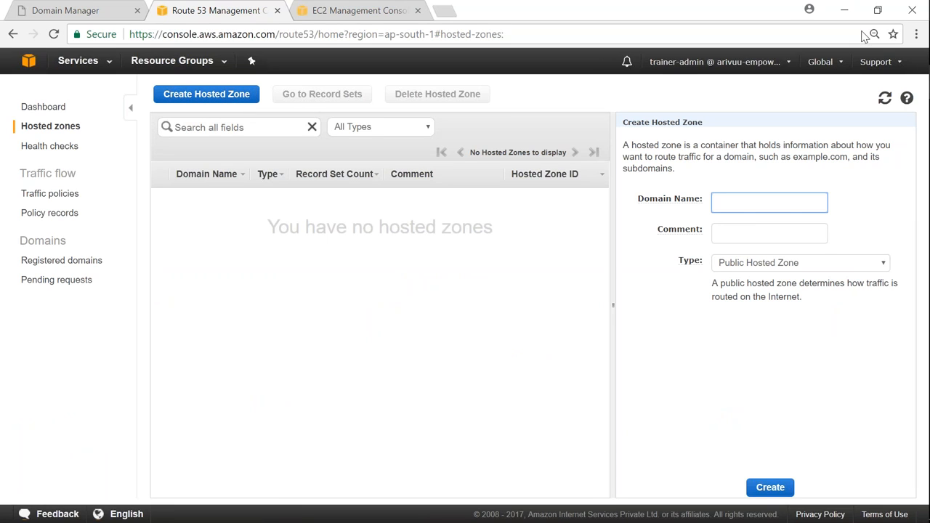
click(750, 207)
text(arivuu.com)
click(761, 236)
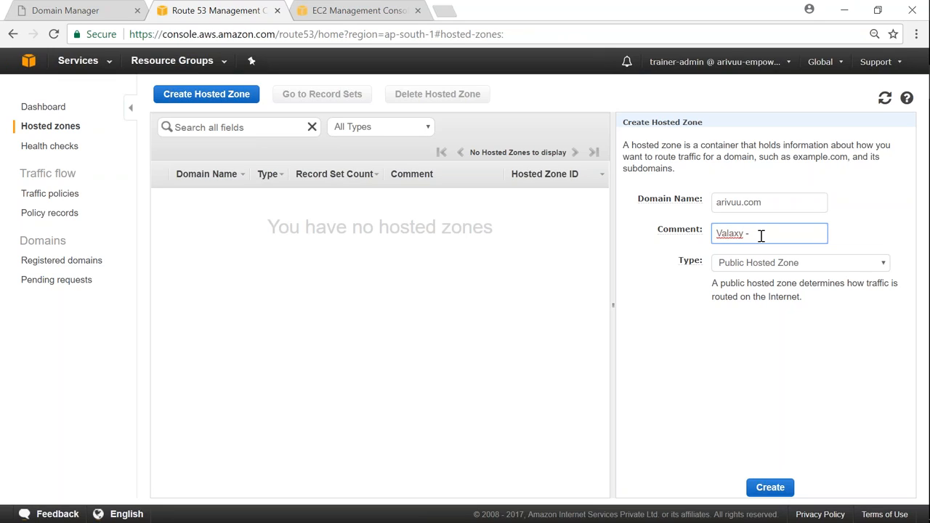
text(Valaxy Ro)
text(ute 53 Pub)
text(lic DNS Demo)
click(770, 488)
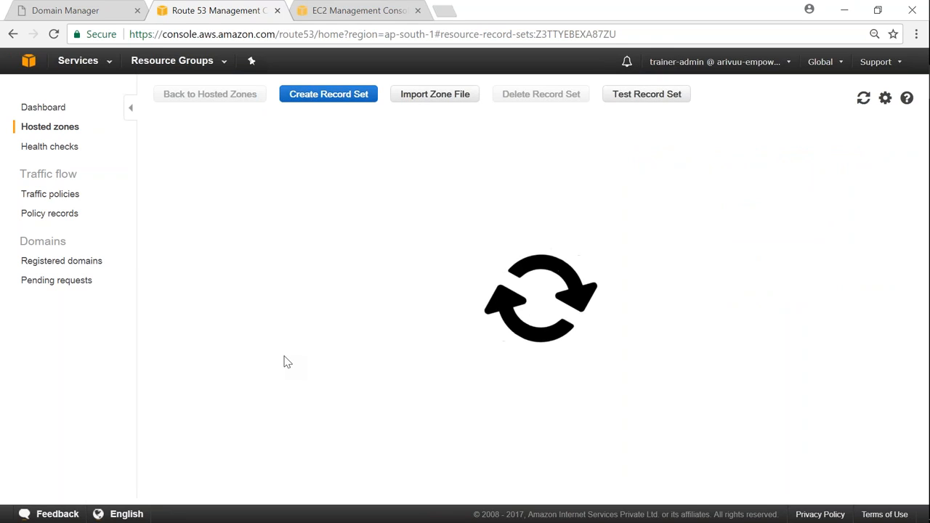
- Select the arivuu.com NS record set and copy all its name server values
drag(305, 499, 183, 484)
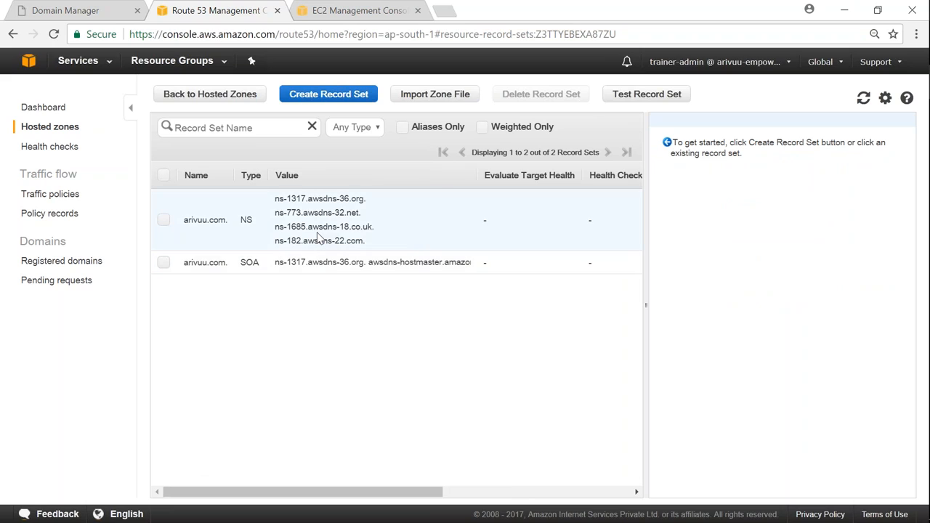
click(163, 220)
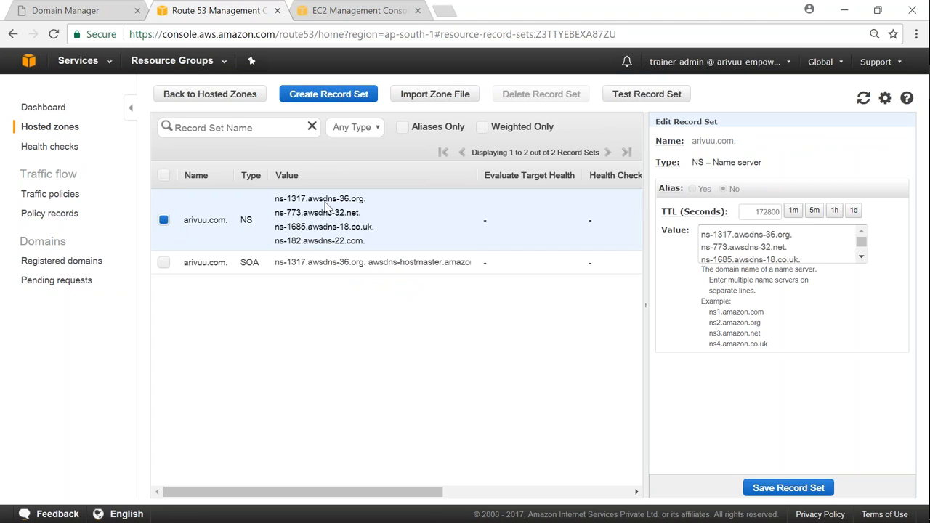
drag(701, 234, 819, 260)
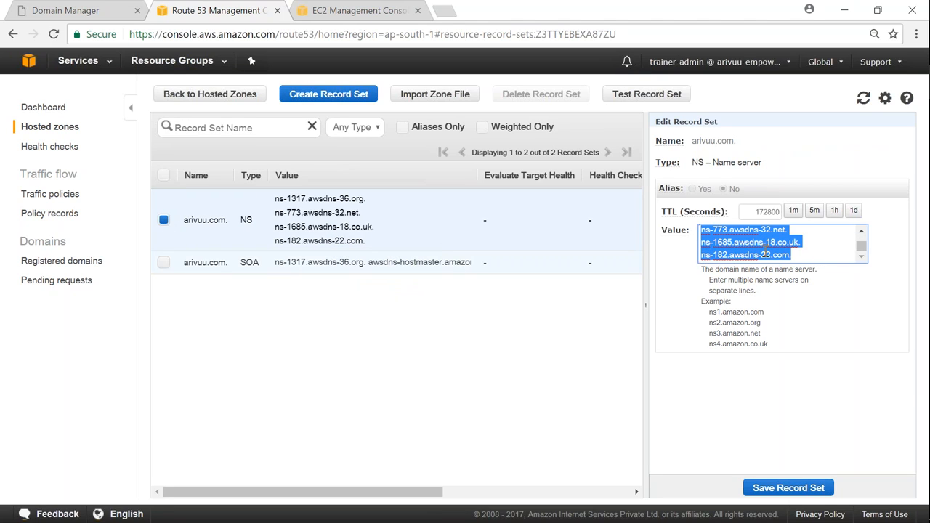
right_click(809, 255)
click(592, 277)
- Switch back to the GoDaddy domain manager and paste the copied values as the first nameserver, keeping only ns-1317.awsdns-36.org
click(88, 16)
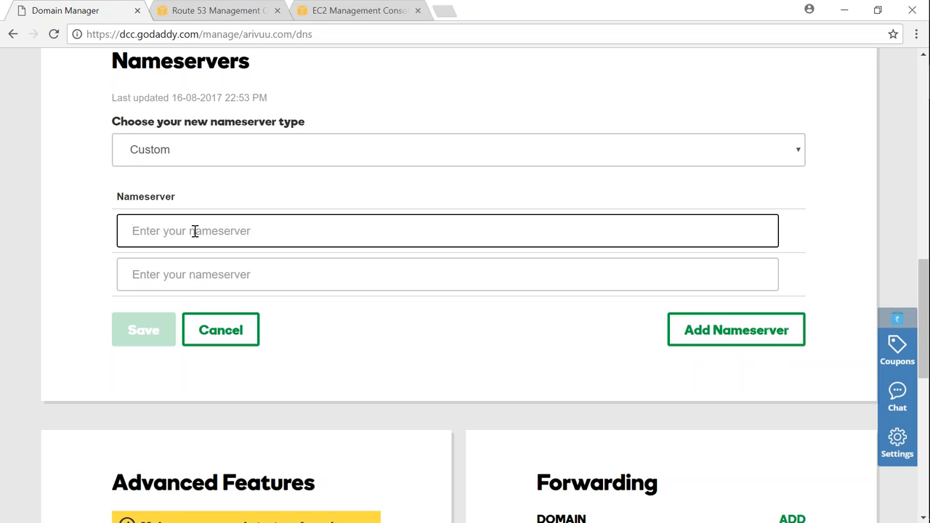
key(ctrl+v)
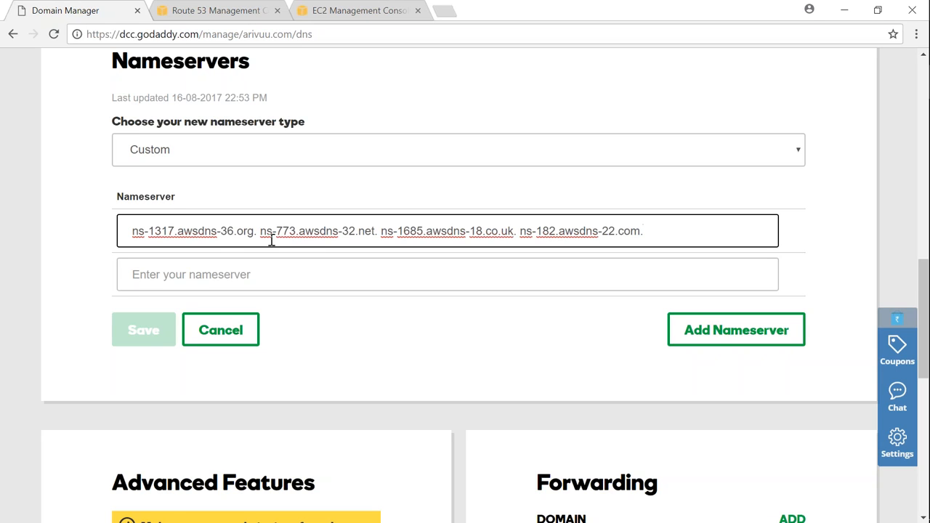
drag(263, 231, 686, 234)
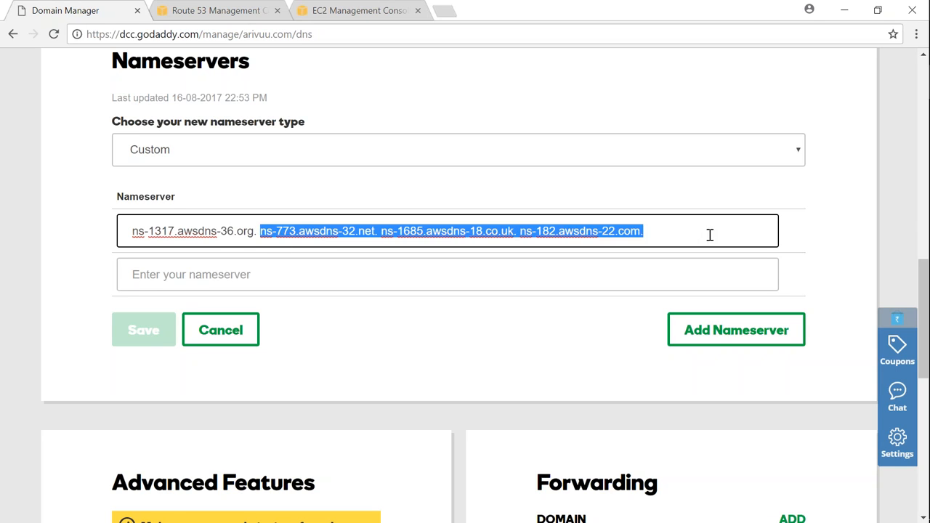
key(BackSpace)
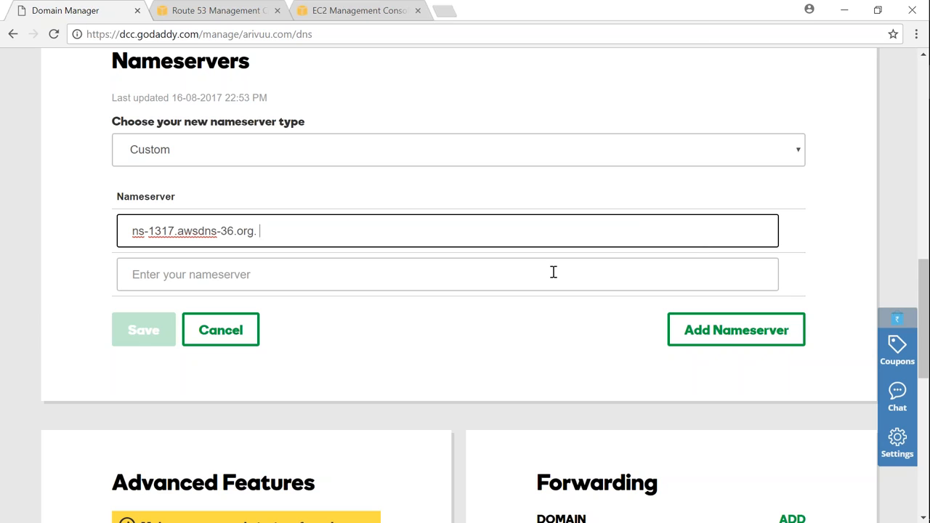
- Paste the remaining values as the second nameserver and trim the entry to ns-773.awsdns-32.net
click(466, 282)
key(ctrl+v)
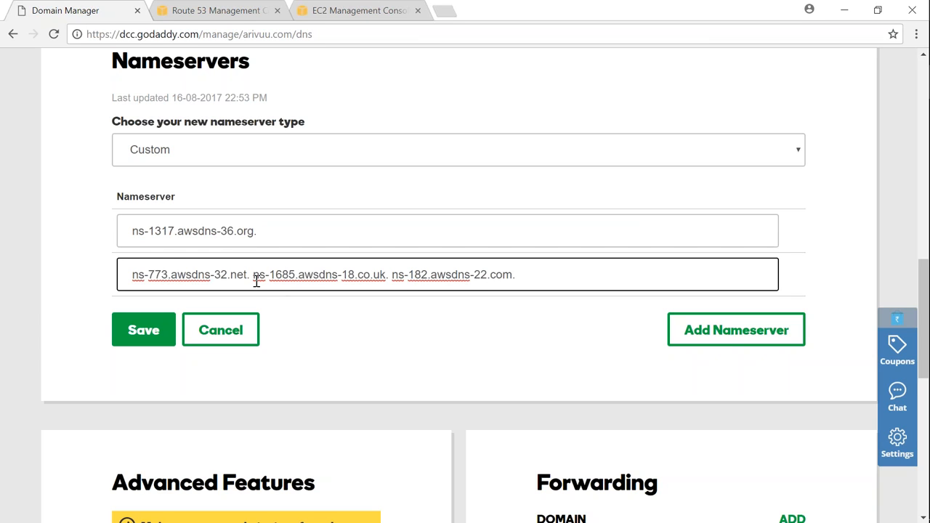
drag(250, 274, 621, 274)
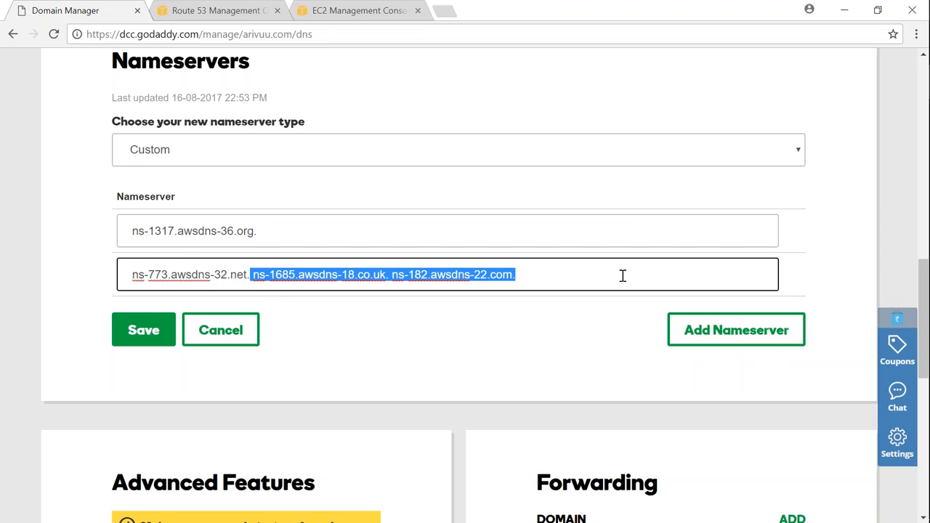
key(BackSpace)
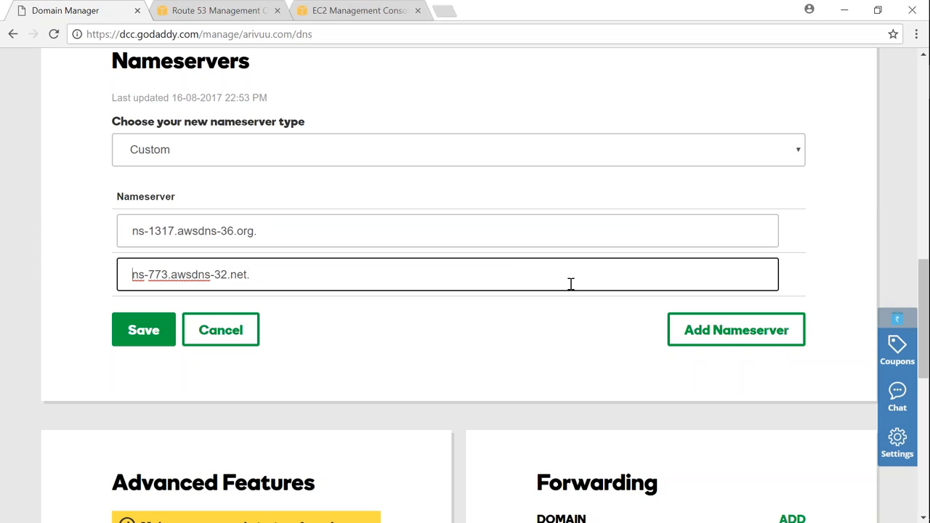
click(135, 233)
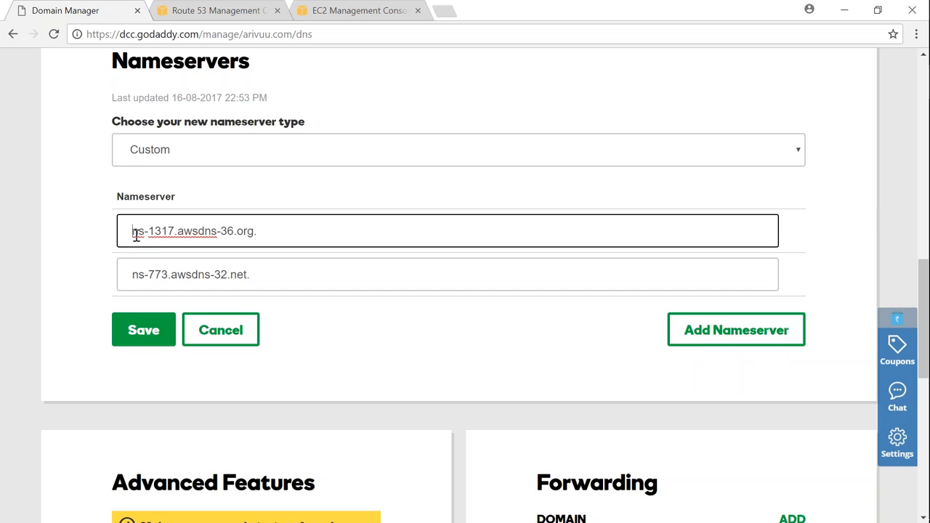
- Add a third nameserver, paste the copied values into it and keep only ns-1685.awsdns-18.co.uk
click(753, 334)
click(349, 322)
key(ctrl+v)
click(132, 317)
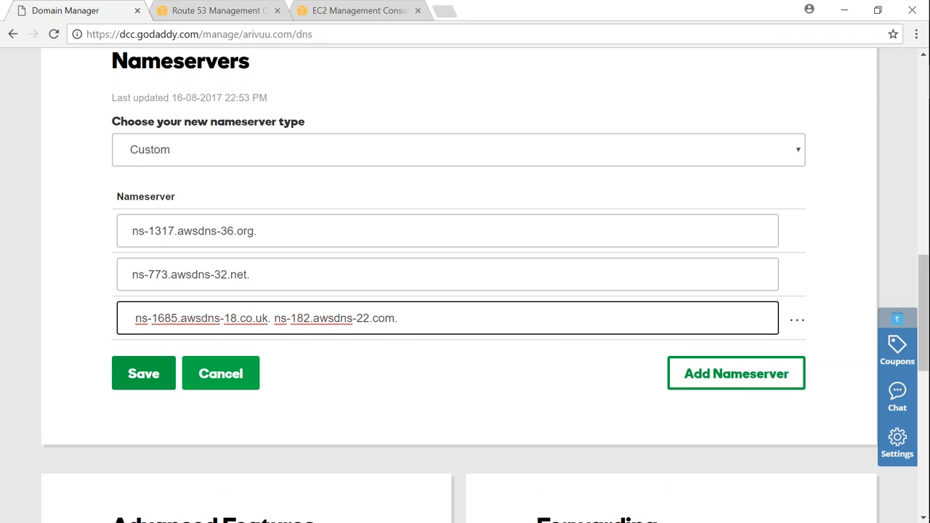
key(Delete)
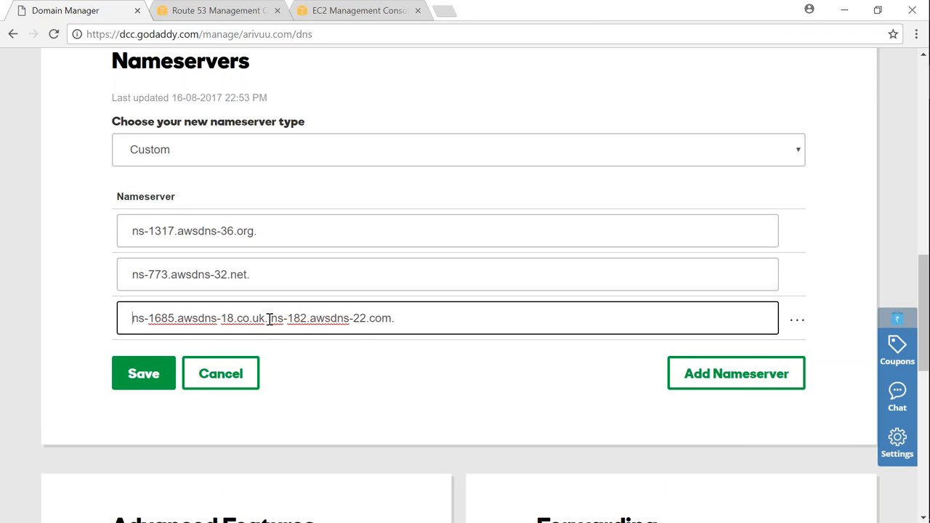
drag(270, 319, 501, 342)
key(BackSpace)
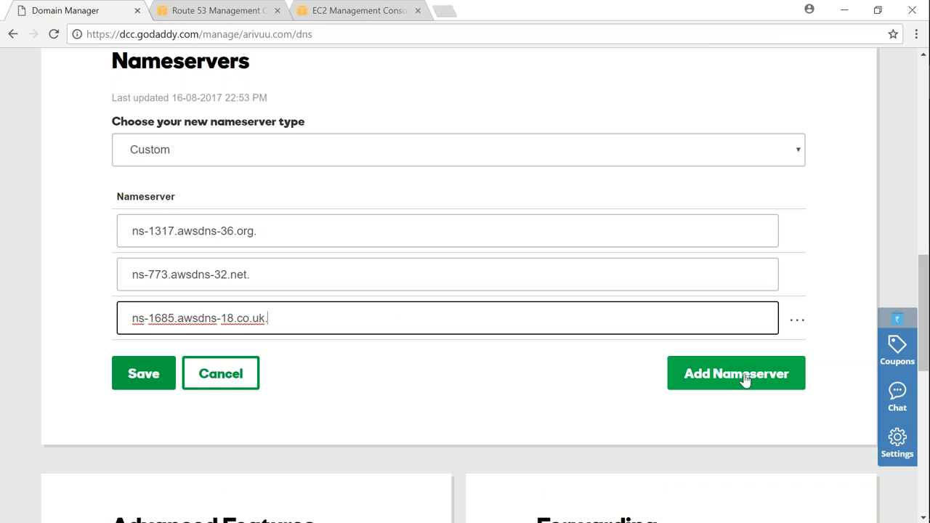
- Add a fourth nameserver with the remaining value ns-182.awsdns-22.com. and remove its leading space
click(745, 380)
click(214, 362)
key(ctrl+v)
click(125, 363)
key(Delete)
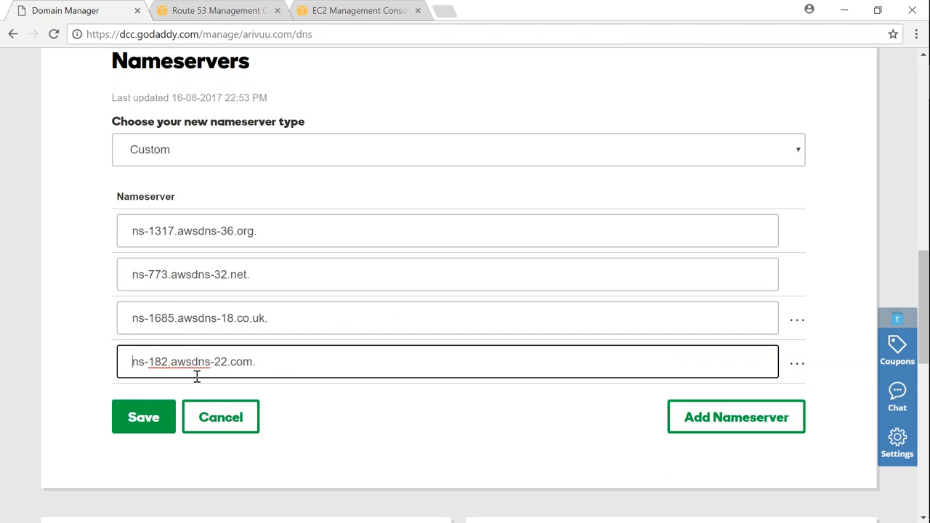
- Check the first three nameserver entries for leading spaces and try to save the custom nameservers
click(132, 323)
click(130, 276)
click(130, 234)
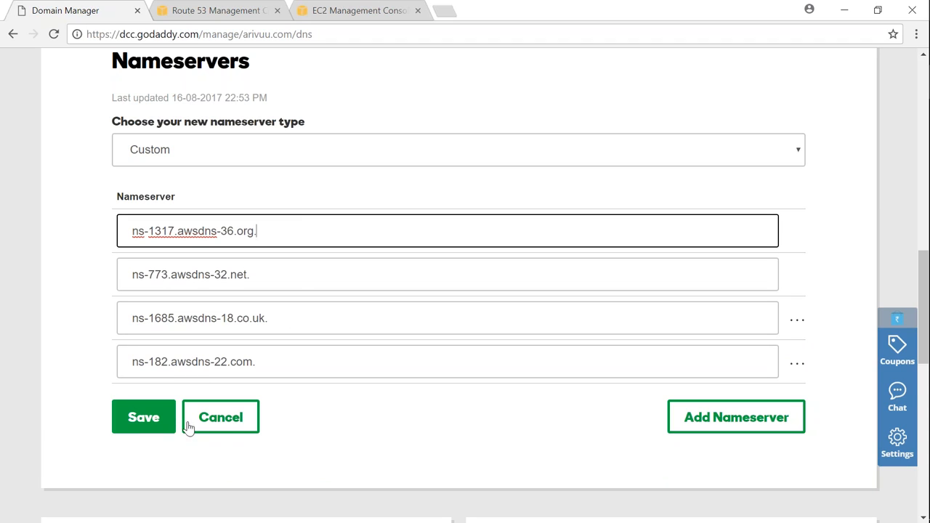
click(145, 418)
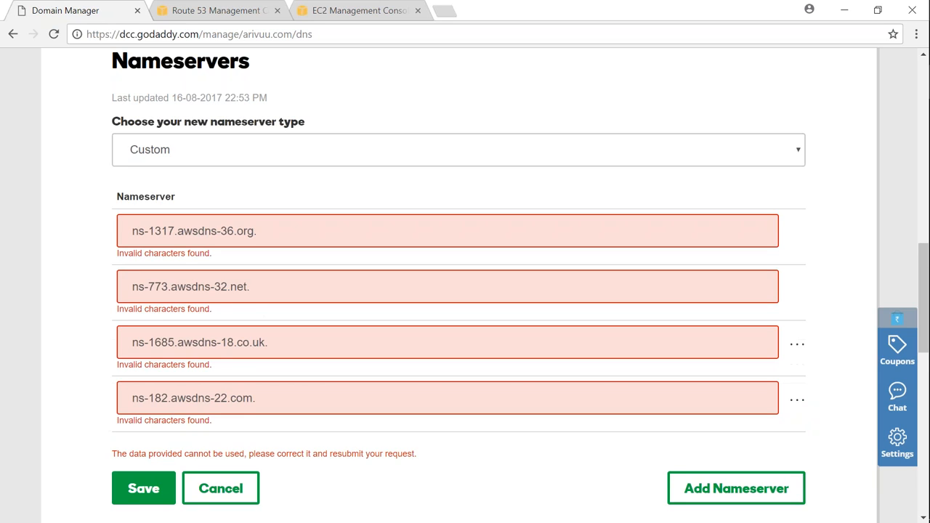
- Remove the trailing dot from all four nameserver entries, save them and review the updated nameserver list
click(303, 233)
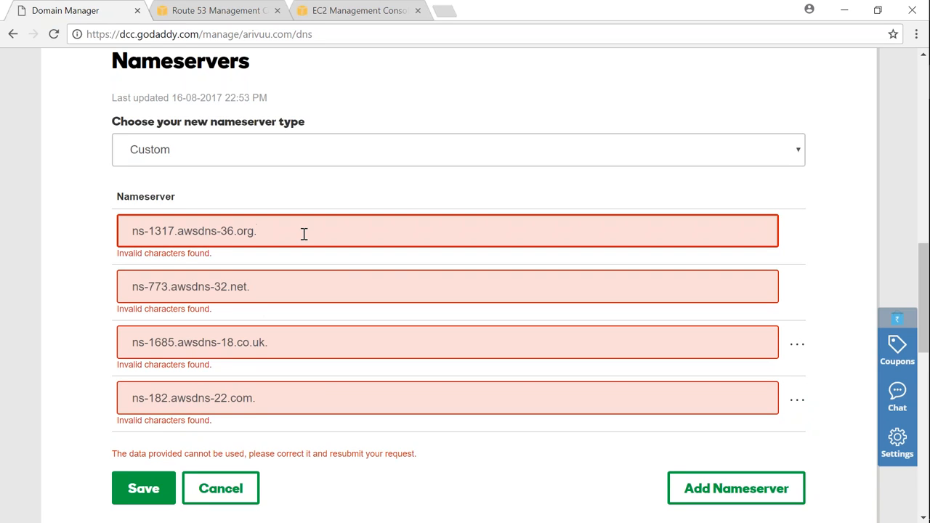
key(BackSpace)
key(Tab)
click(295, 344)
key(BackSpace)
click(274, 406)
key(BackSpace)
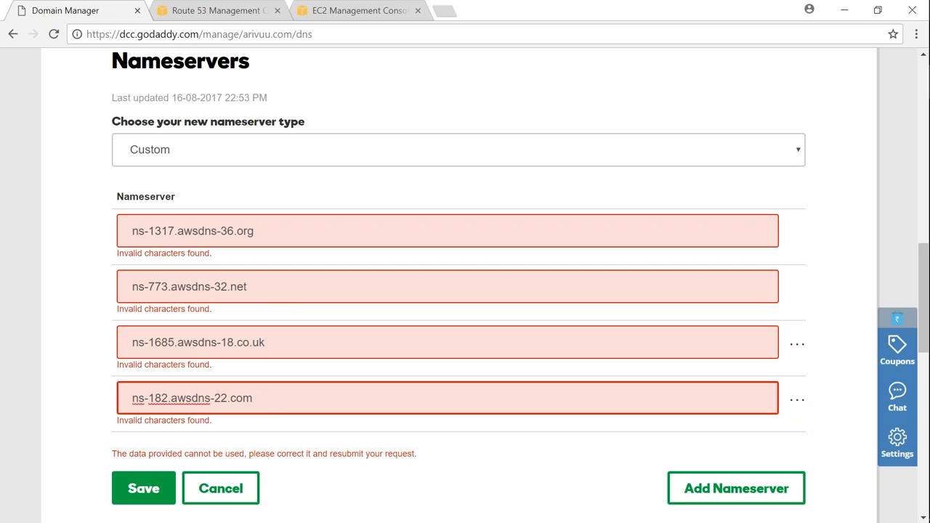
click(143, 499)
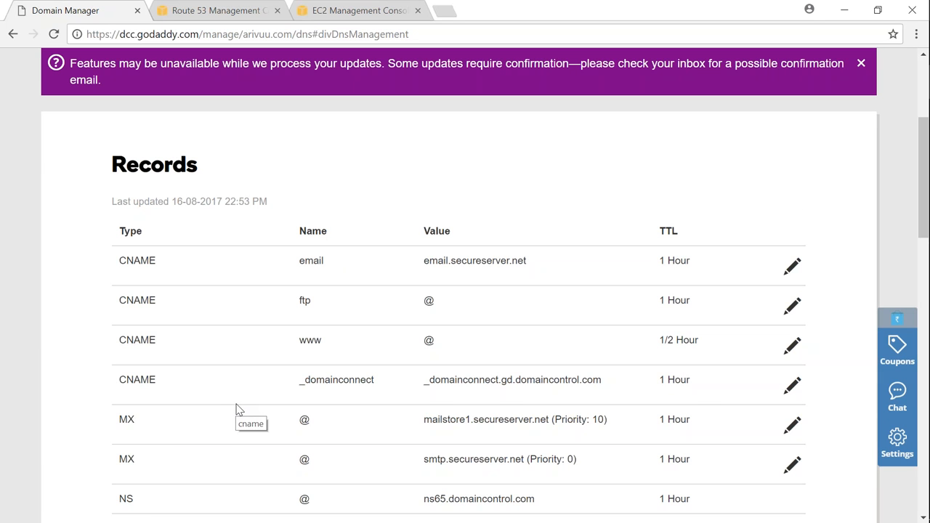
scroll(244, 413, up, 1)
scroll(245, 413, down, 7)
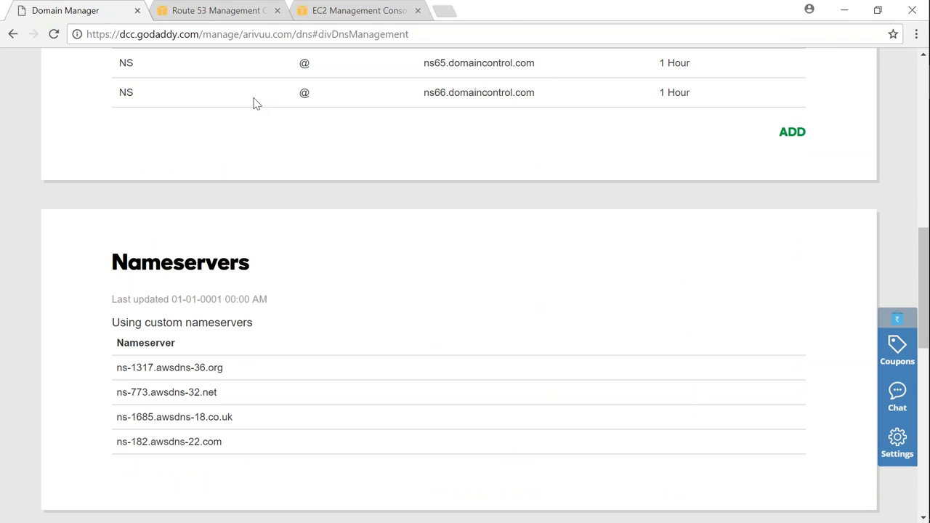
- Switch to the EC2 console, widen the instance Name column and copy the IPv4 public IP of Valaxy-Route53-Demo-WebServer-01
click(222, 12)
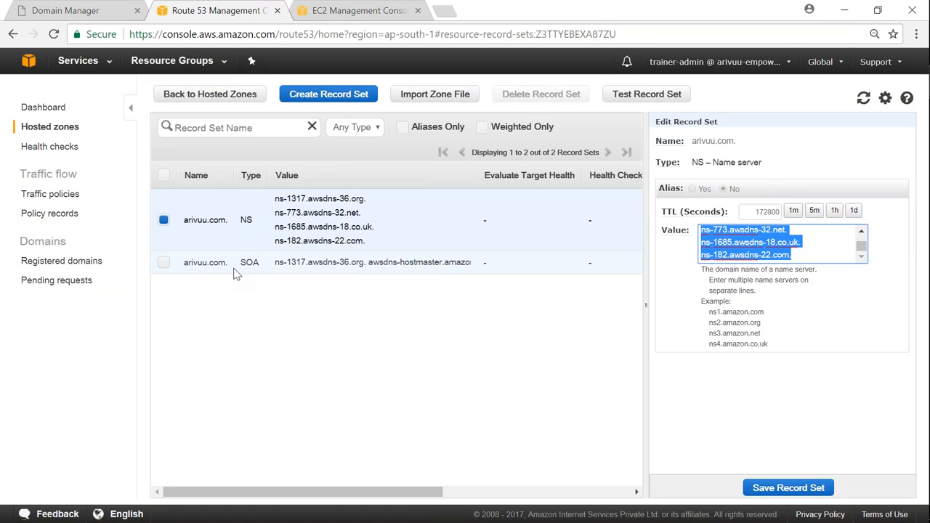
click(358, 11)
drag(270, 165, 397, 165)
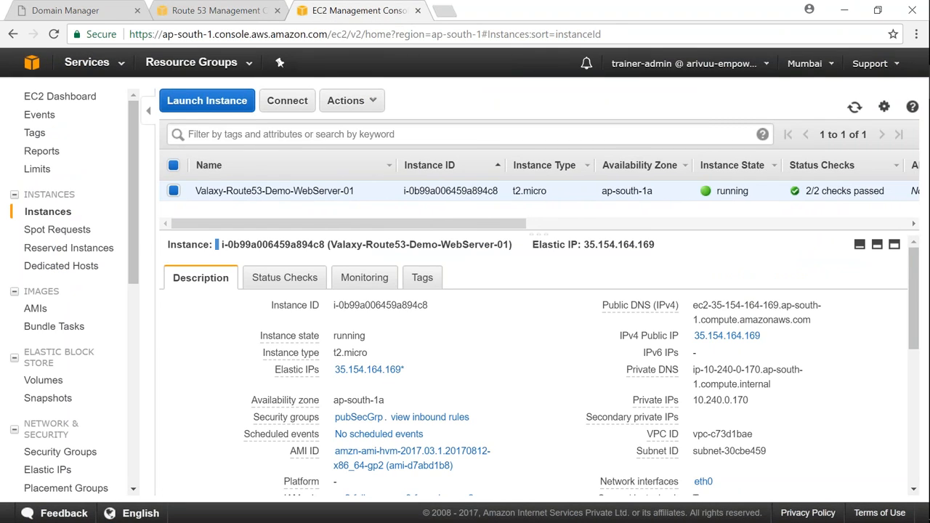
drag(762, 337, 689, 339)
key(ctrl+c)
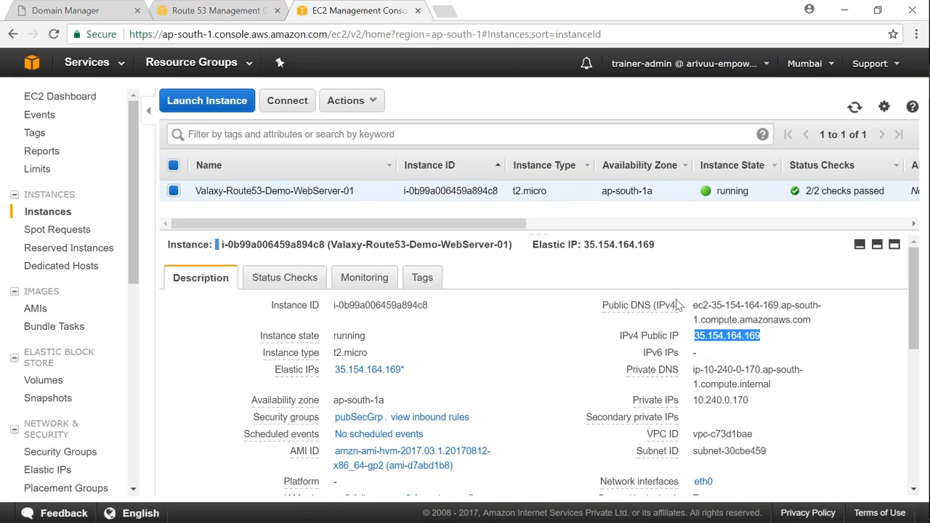
- Load the web server's copied public IP 35.154.164.169 in a new browser tab
click(444, 12)
key(ctrl+v)
key(Return)
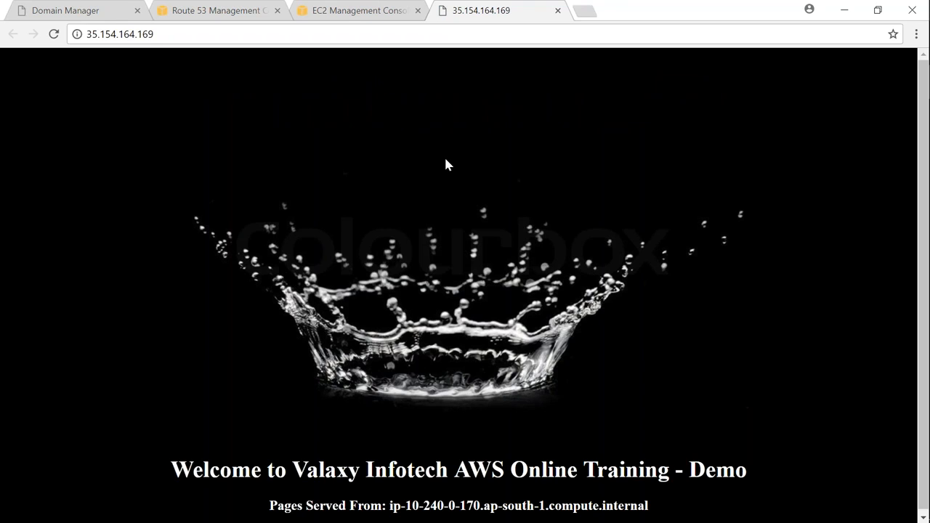
- In the Route 53 hosted zone, create an A record for the root domain arivuu.com with the value 35.154.164.169
click(216, 13)
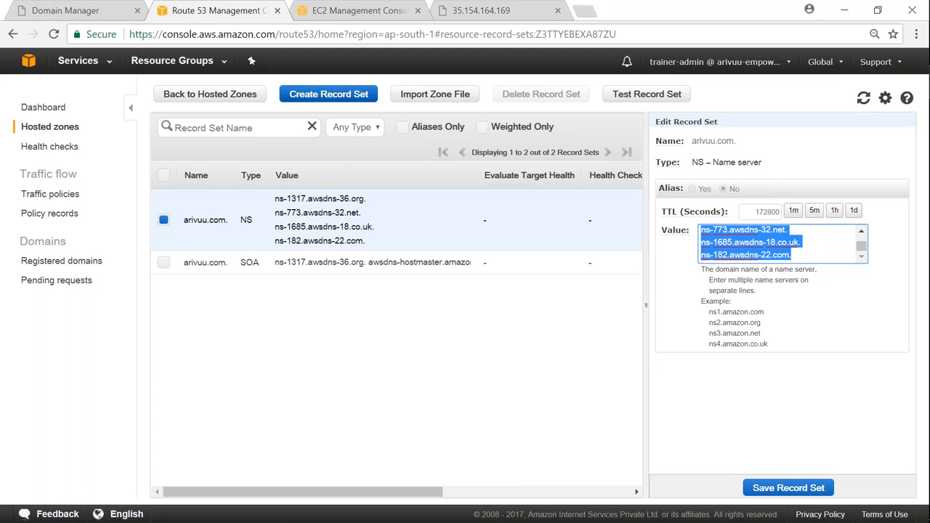
click(329, 94)
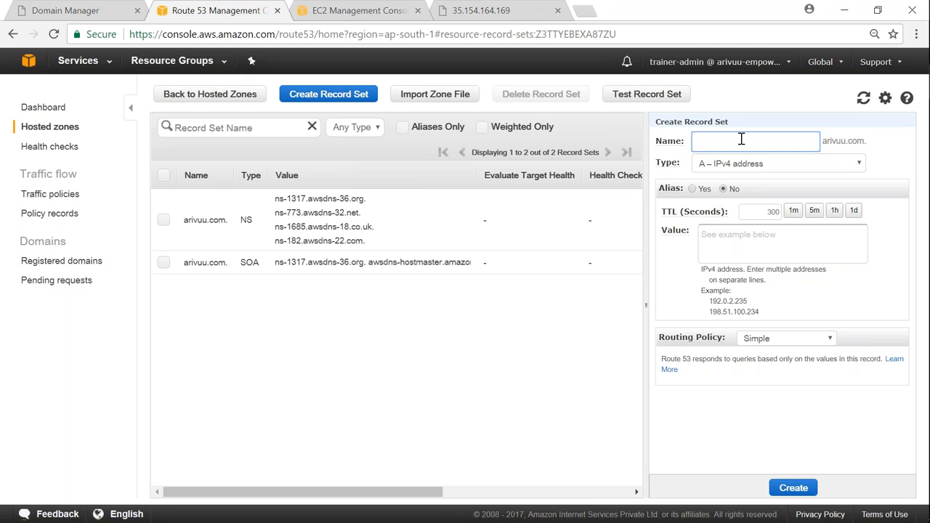
click(717, 237)
key(ctrl+v)
click(794, 488)
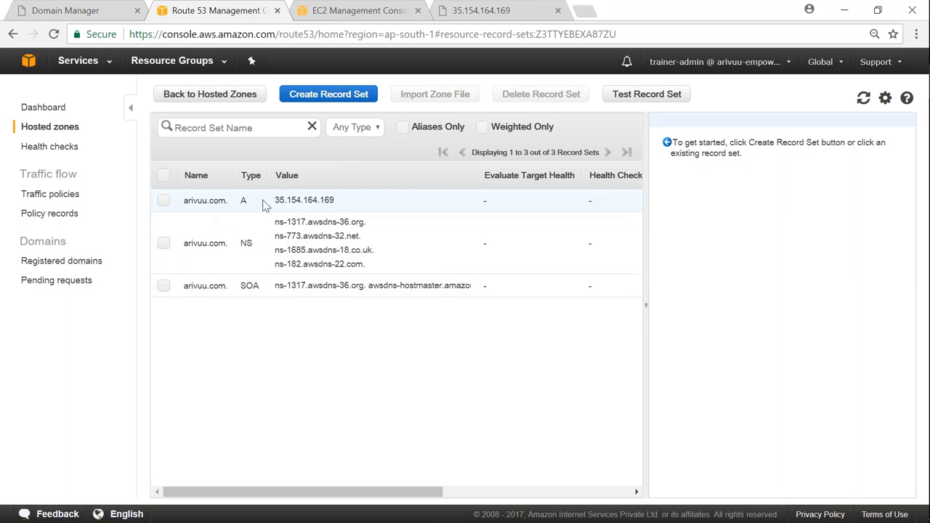
- Create a CNAME record set named www that resolves to arivuu.com
click(343, 97)
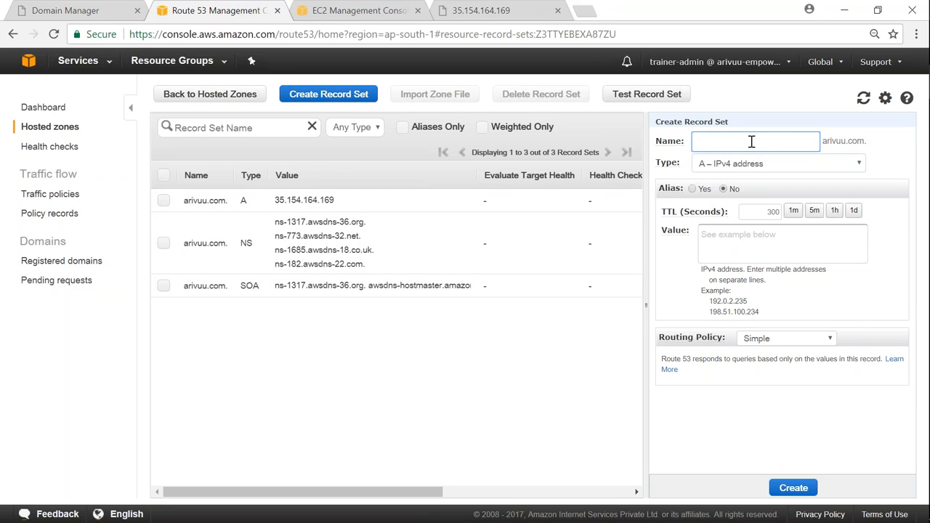
text(www)
click(750, 167)
click(740, 193)
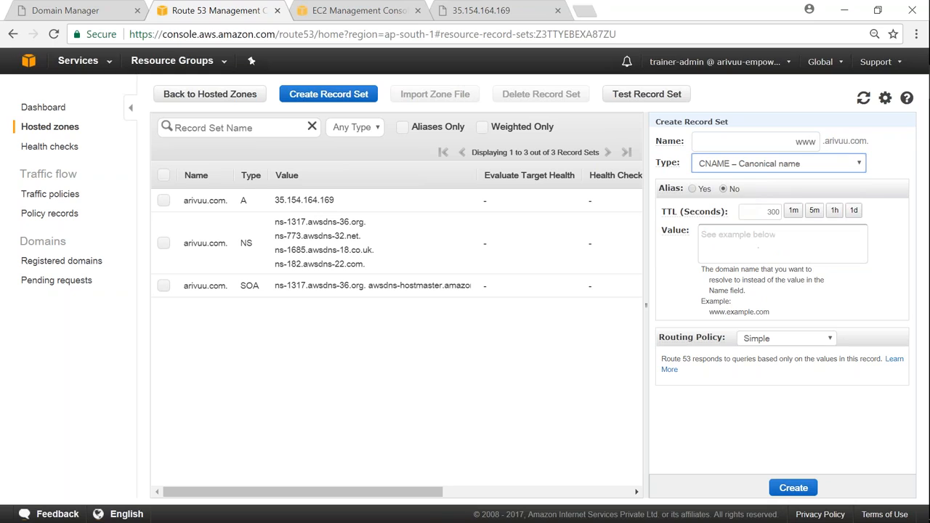
click(727, 239)
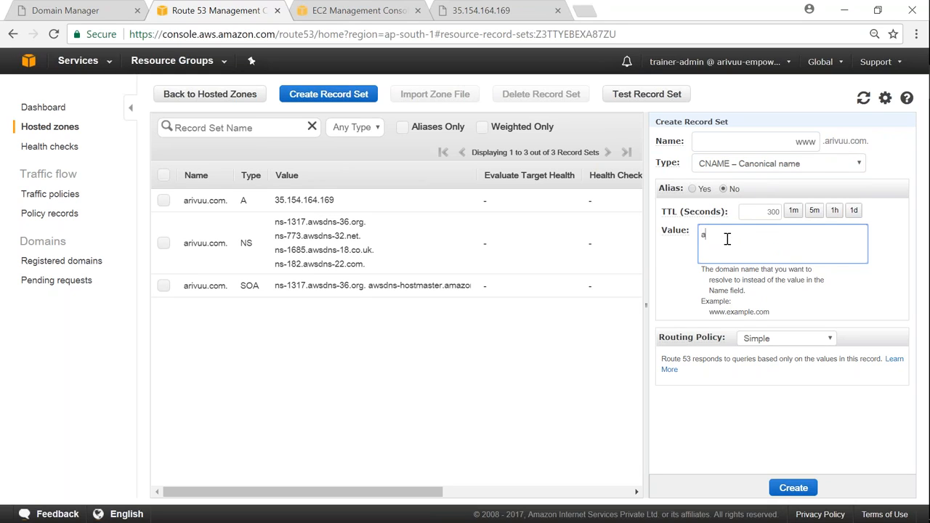
text(arivuu.com)
click(794, 487)
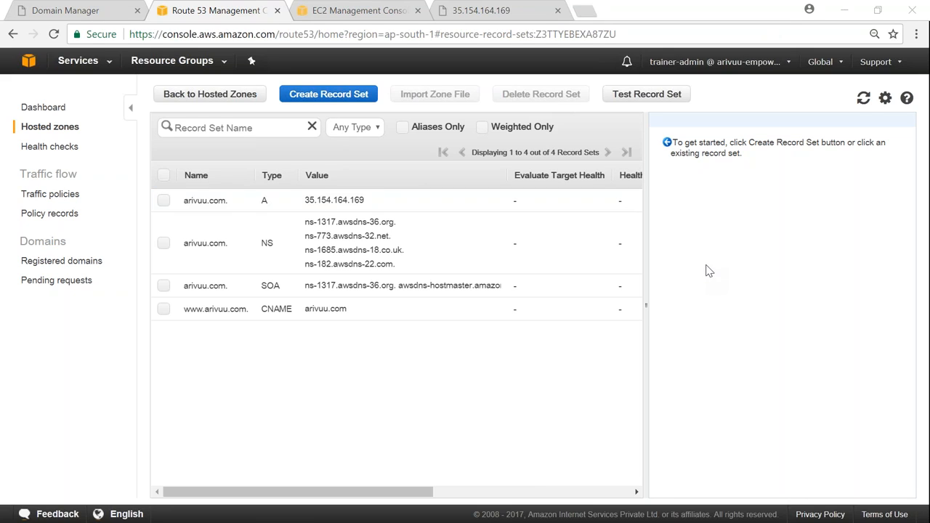
- Switch to Internet Explorer and load arivuu.com to test the A record
key(alt+Tab)
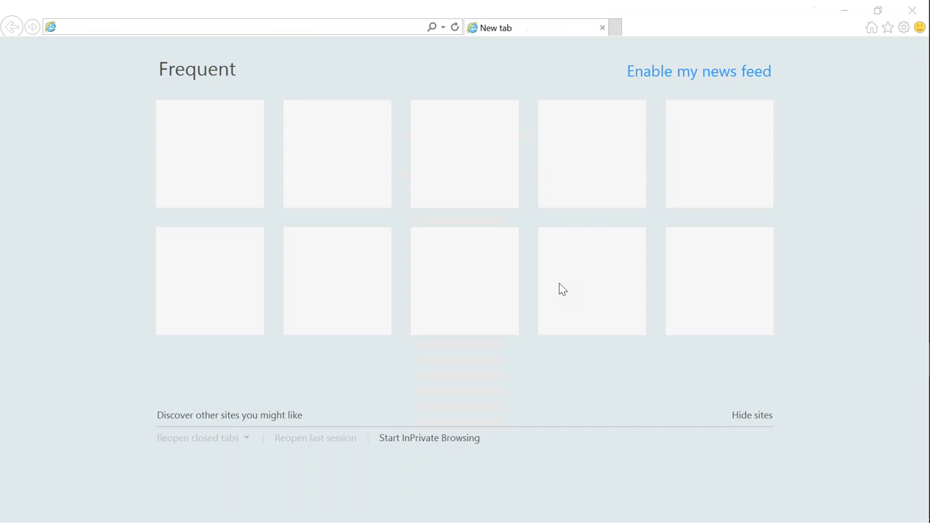
click(384, 26)
text(ar)
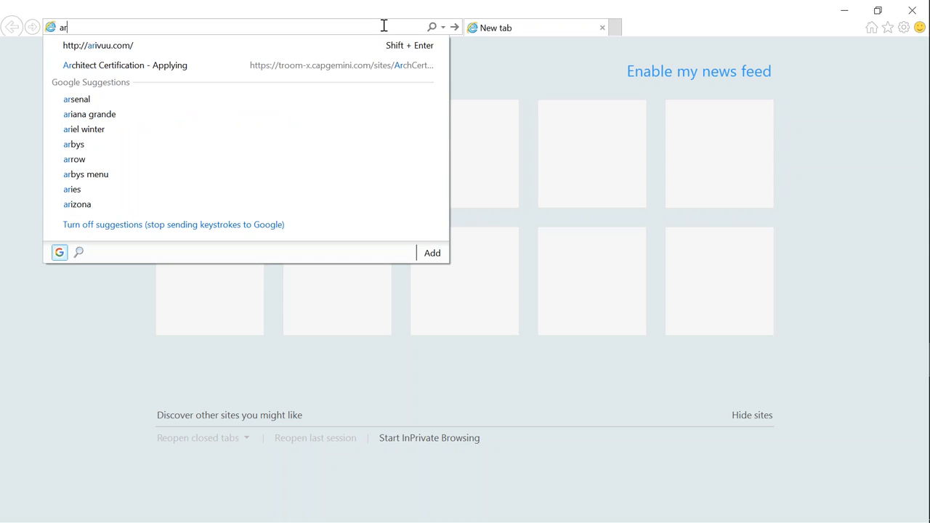
text(ivuu.)
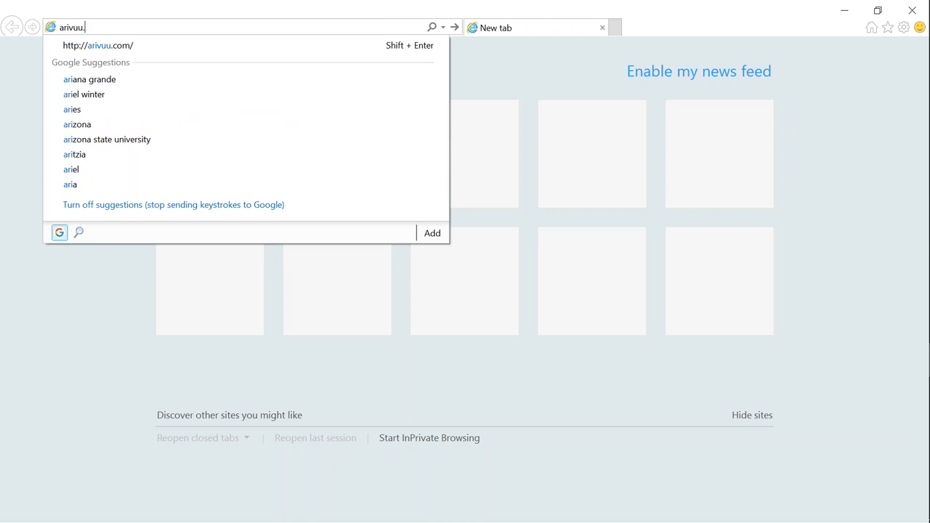
text(com)
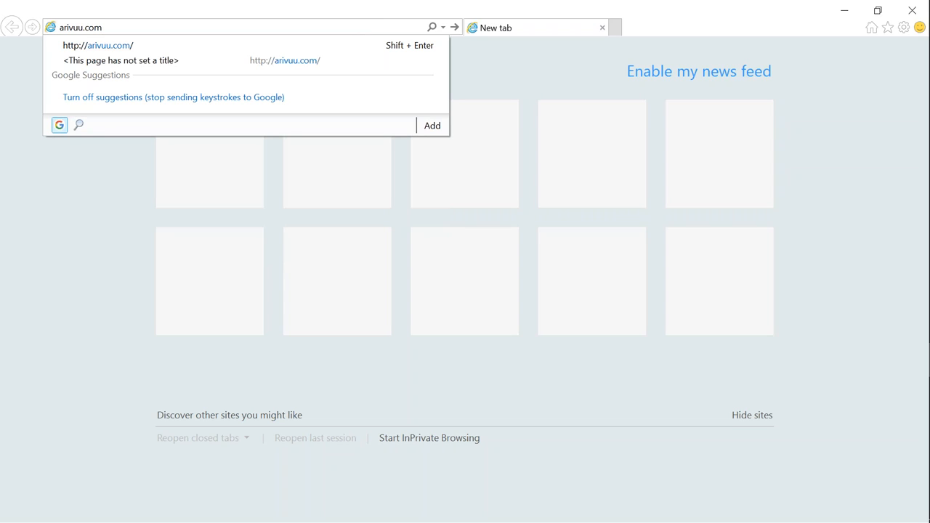
key(Return)
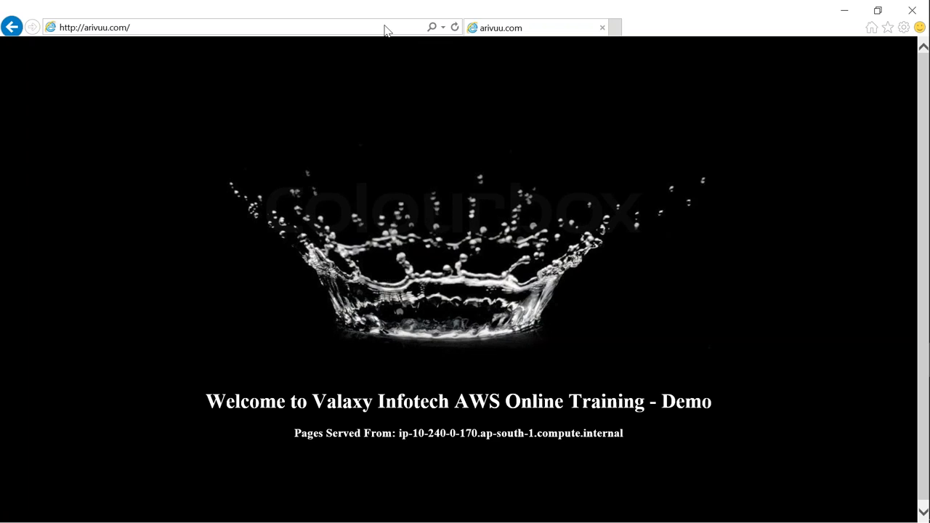
click(615, 27)
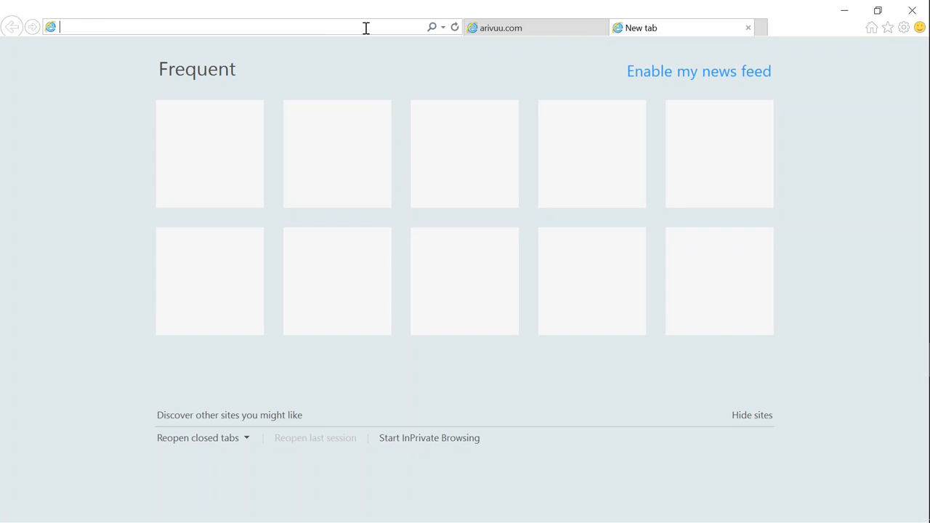
text(www)
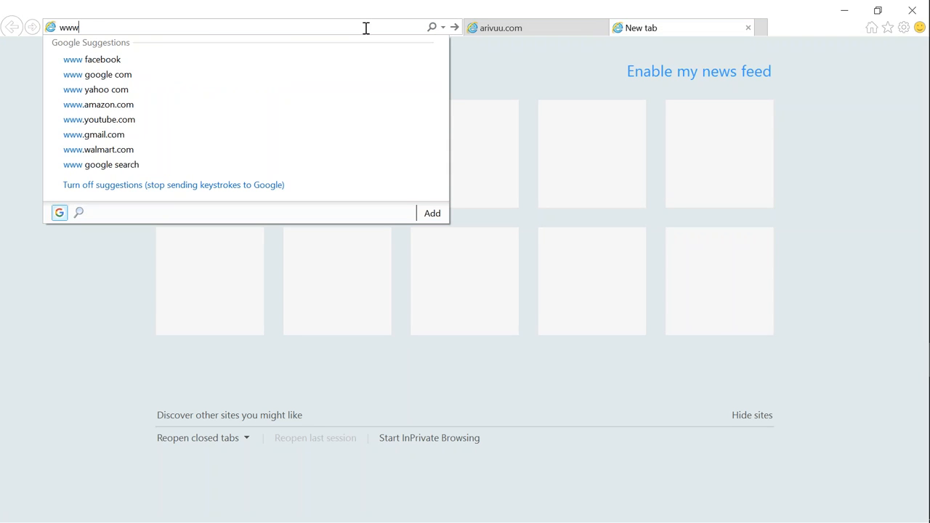
text(.arivuu.com)
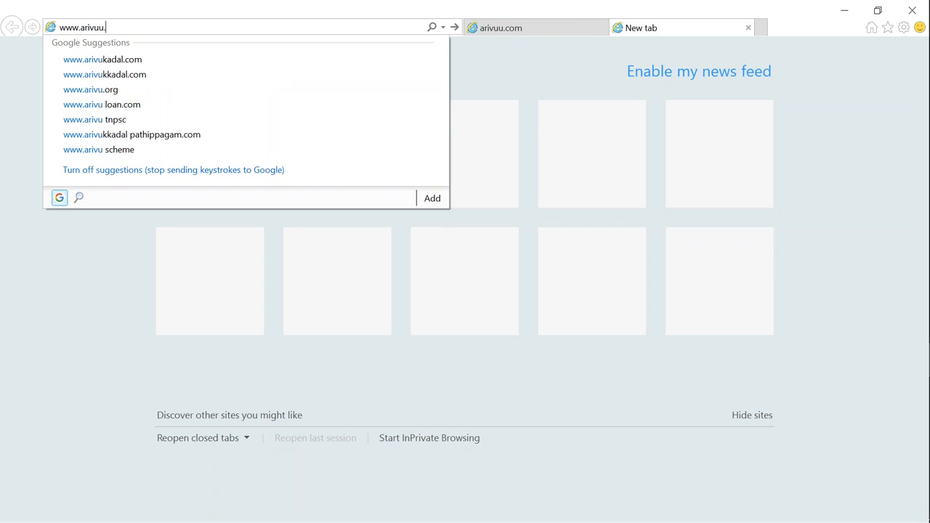
key(Return)
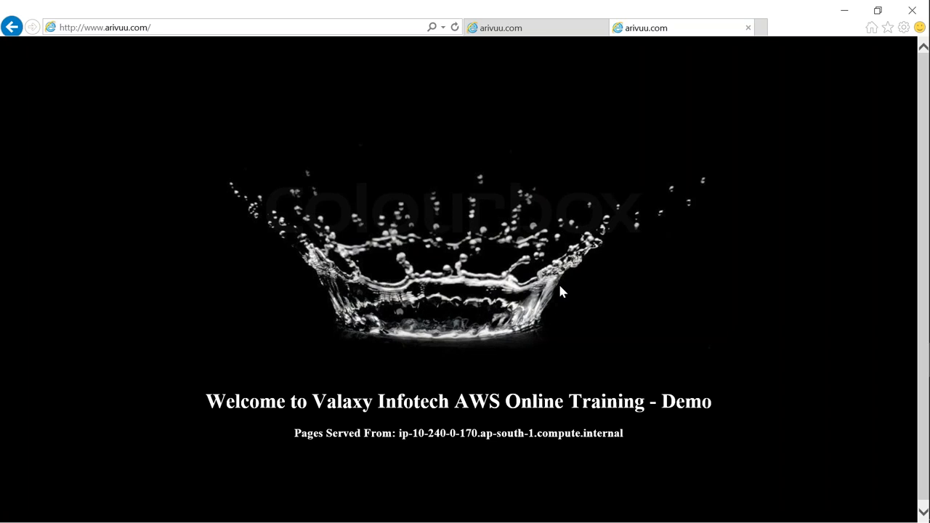
click(845, 10)
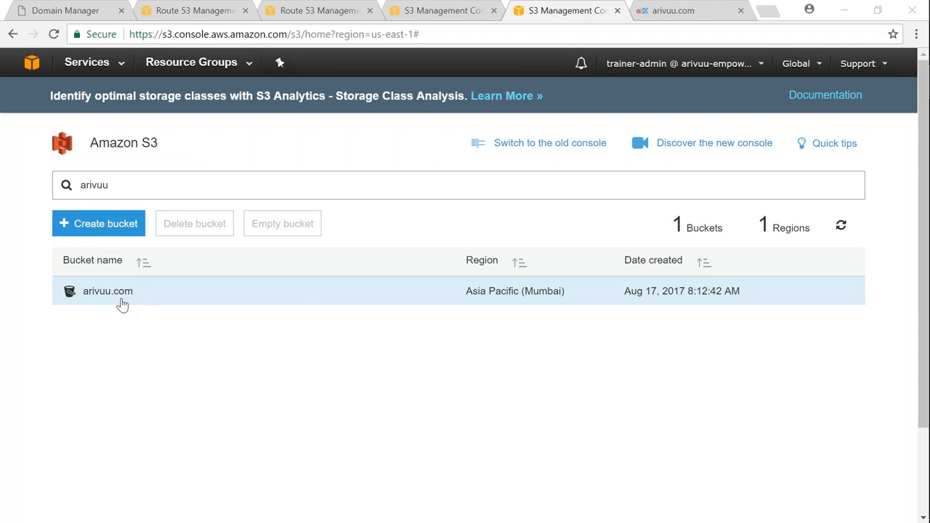
double_click(141, 186)
text(ww)
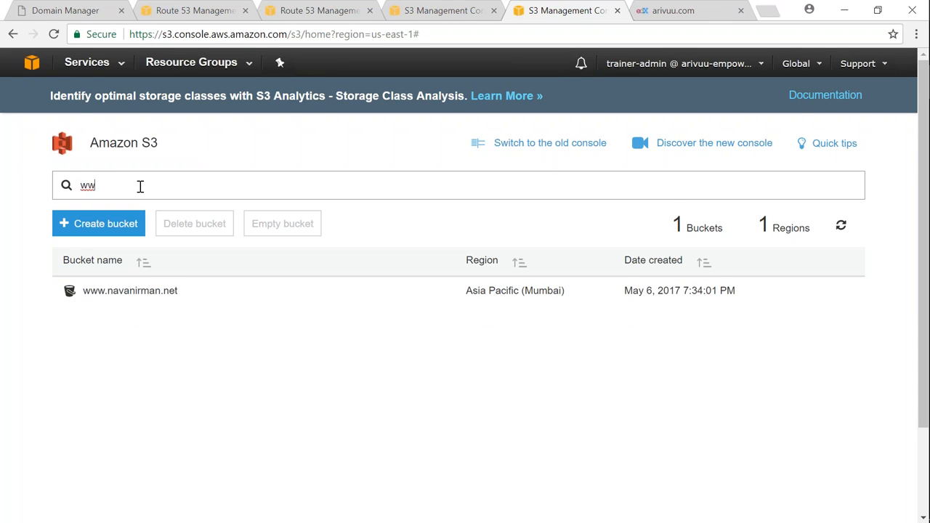
text(w.arivuu.com)
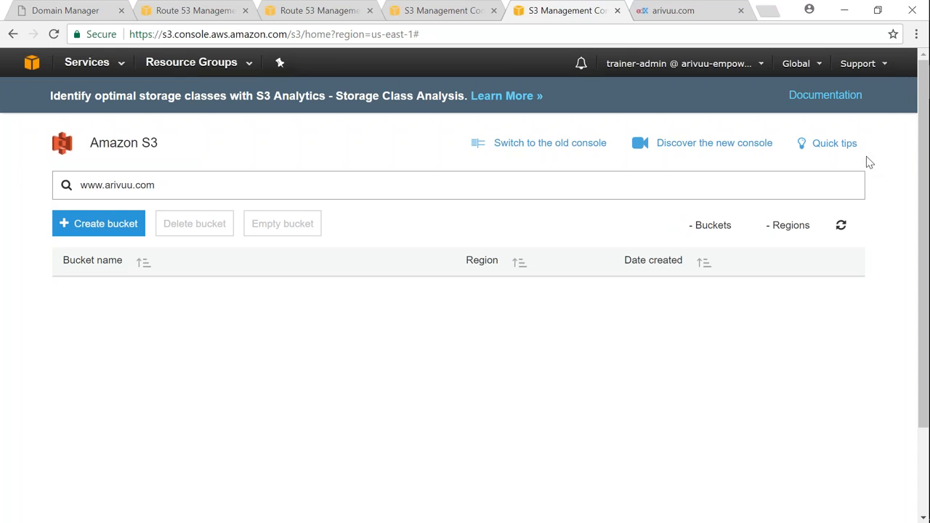
click(841, 226)
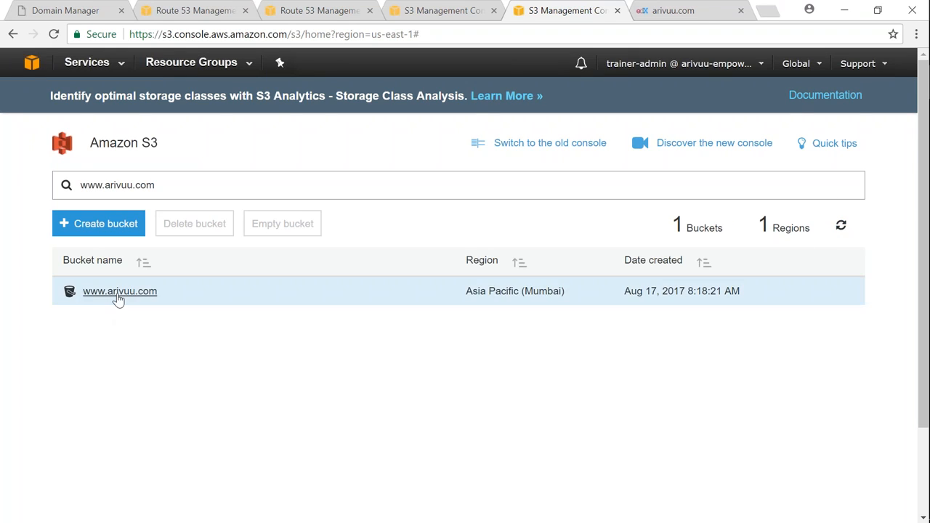
click(119, 291)
click(190, 149)
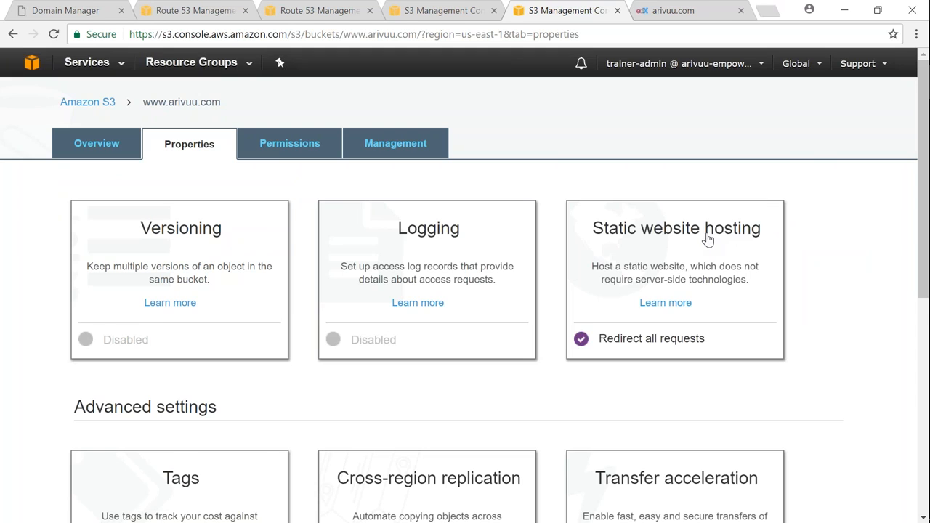
click(708, 240)
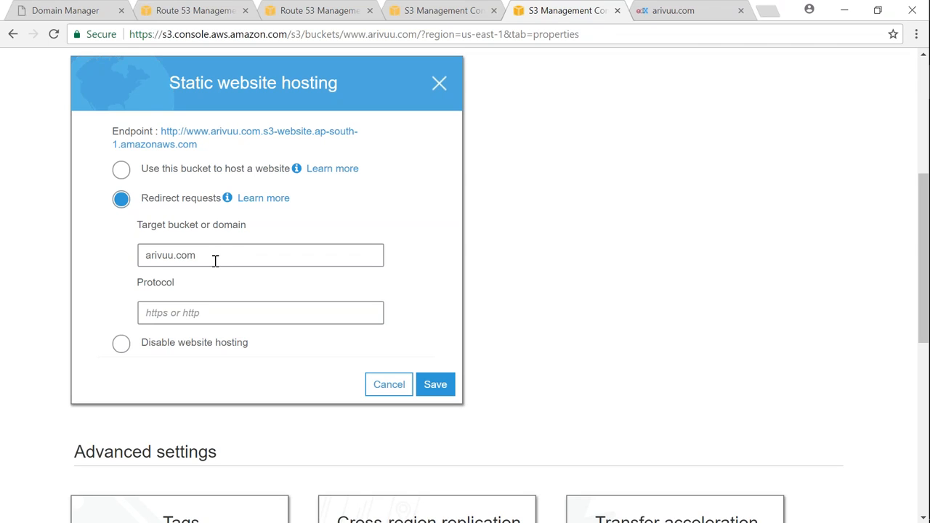
drag(221, 257, 135, 257)
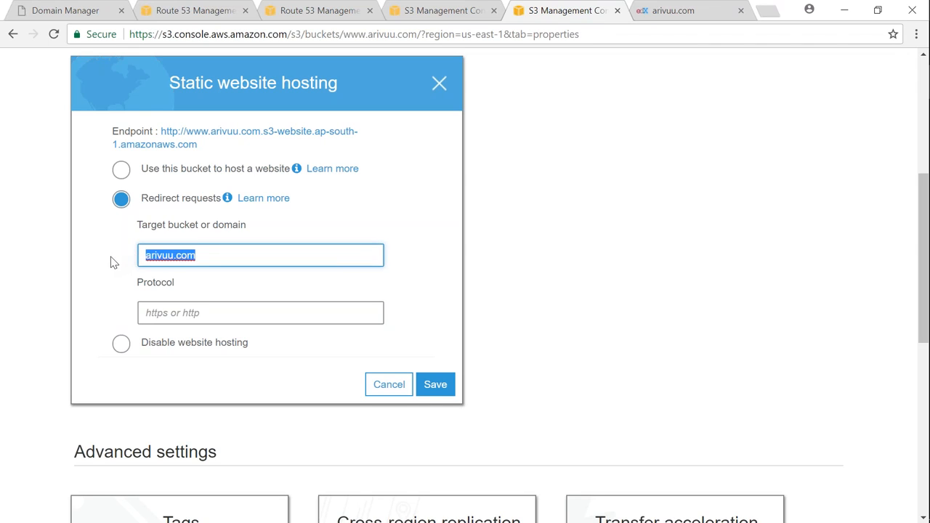
click(225, 254)
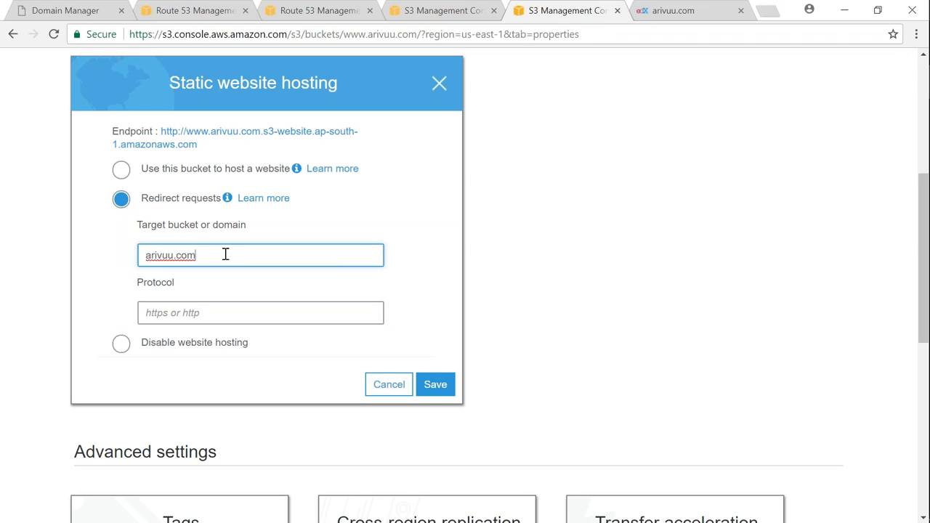
double_click(164, 253)
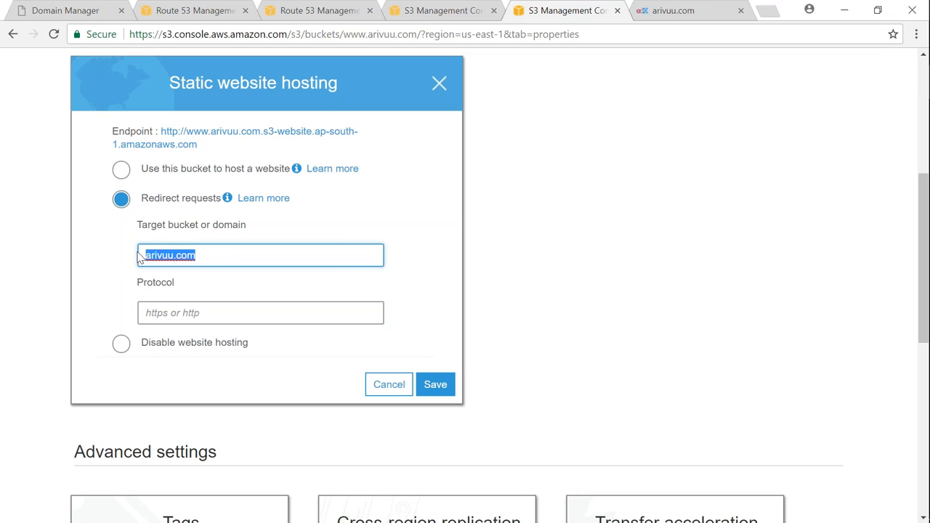
click(389, 384)
- Open the static website hosting settings of the arivuu.com bucket
scroll(291, 385, up, 3)
click(87, 102)
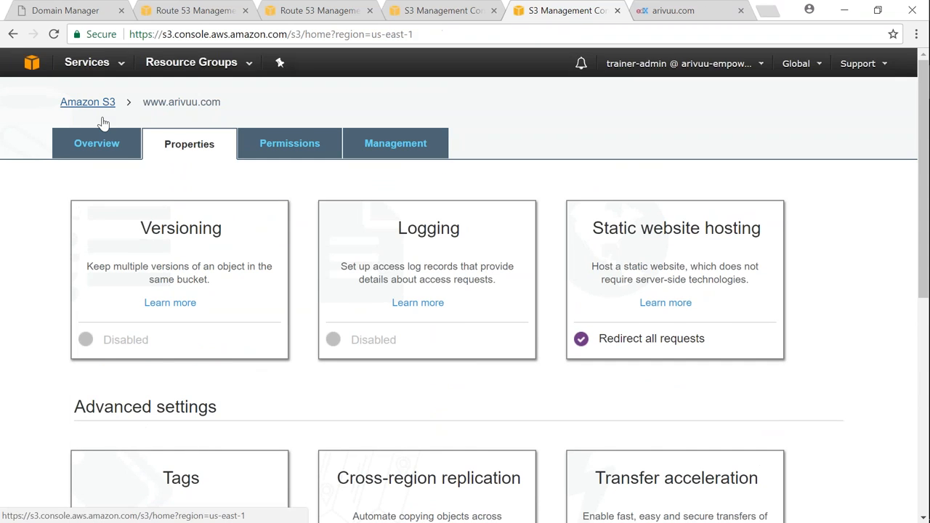
click(110, 293)
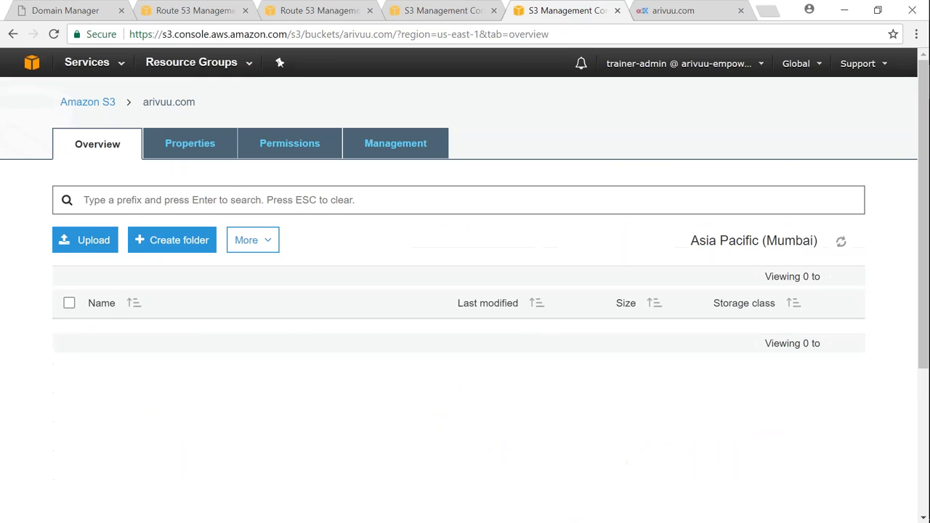
click(189, 144)
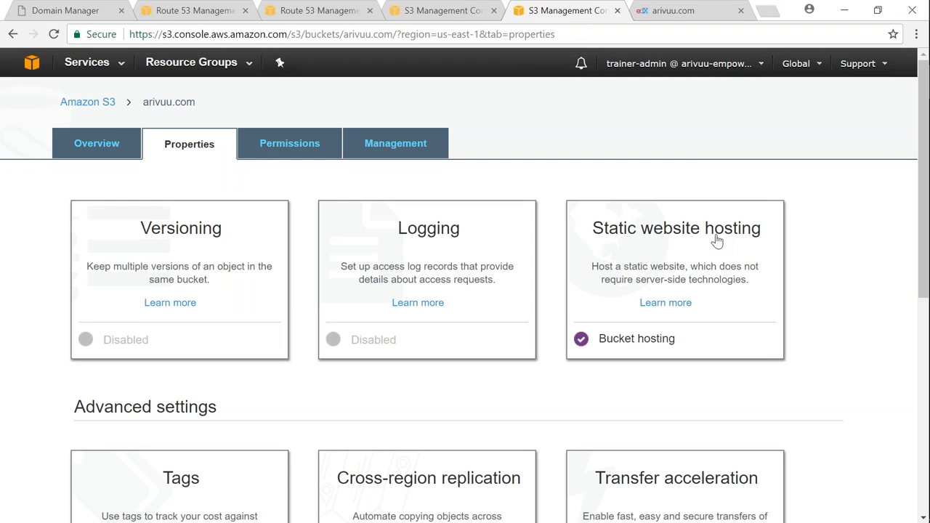
click(718, 237)
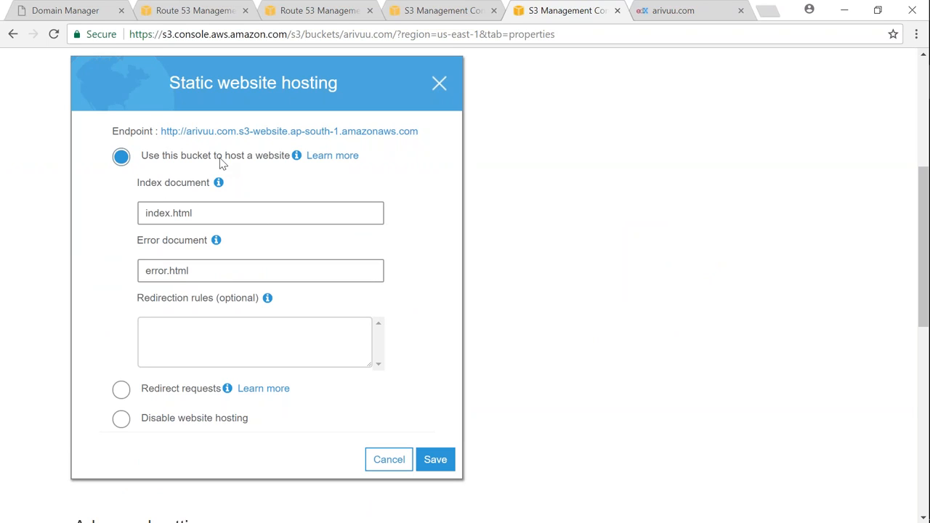
- Copy the arivuu.com bucket's website endpoint and load it in a new browser tab
drag(425, 136, 159, 131)
key(ctrl+c)
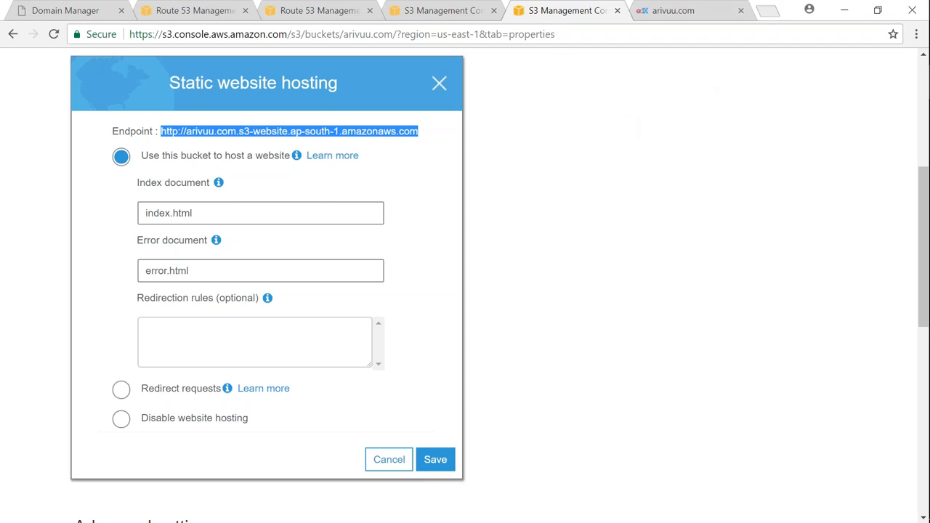
click(768, 10)
key(ctrl+v)
key(Return)
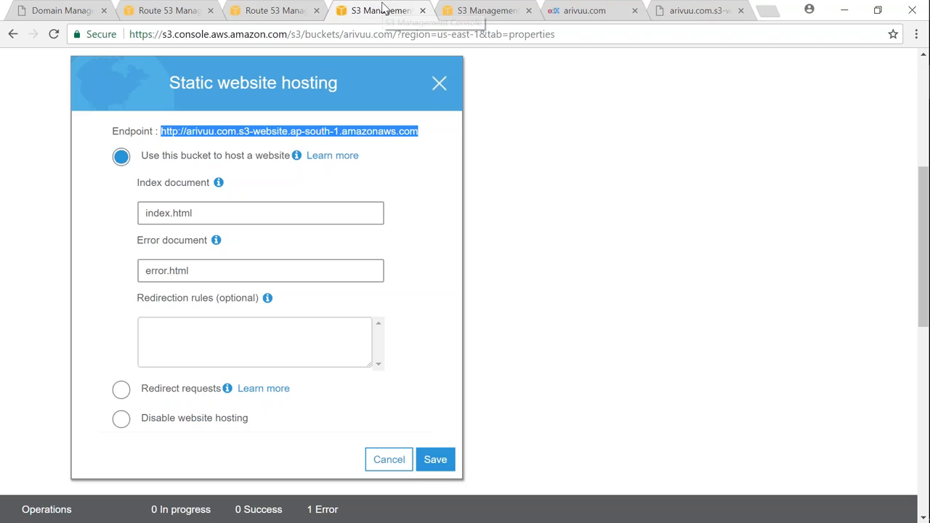
- Close the arivuu.com bucket's hosting settings without saving and review the bucket's files and upload options
click(385, 9)
click(385, 464)
scroll(266, 305, up, 3)
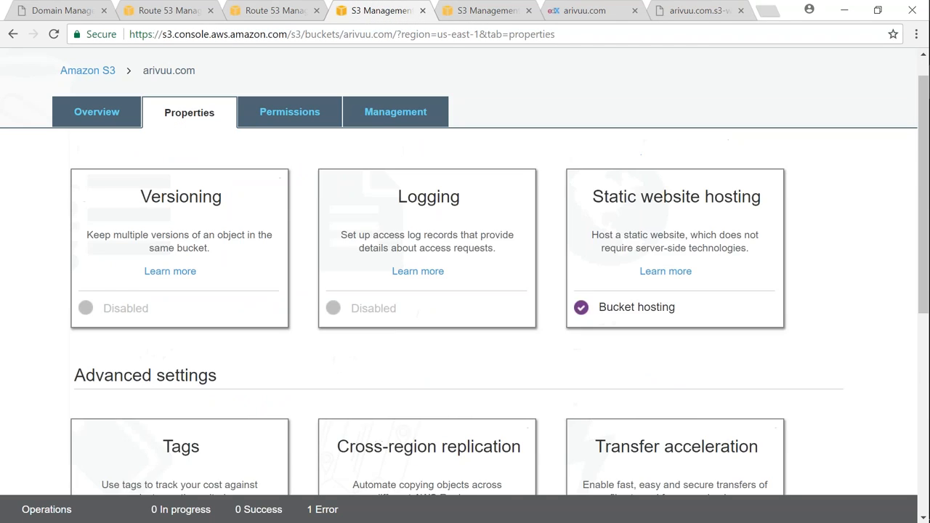
click(111, 106)
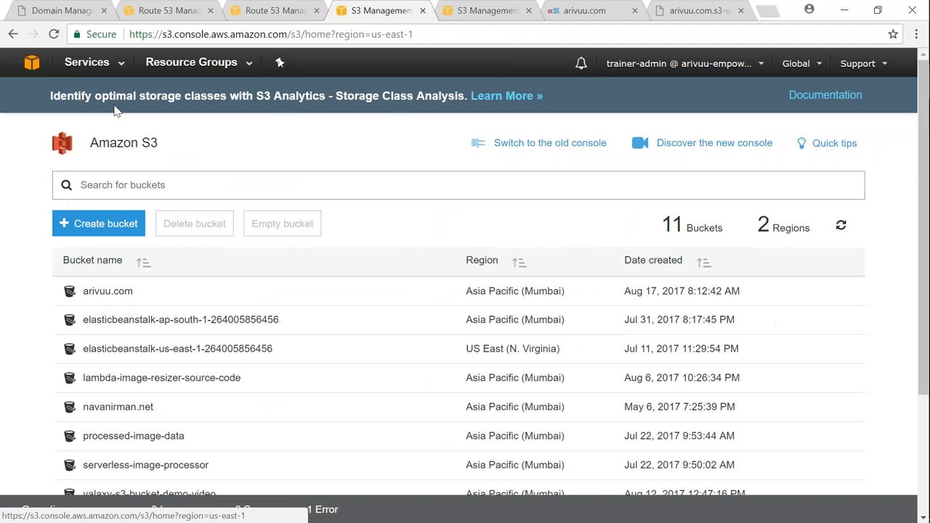
click(107, 292)
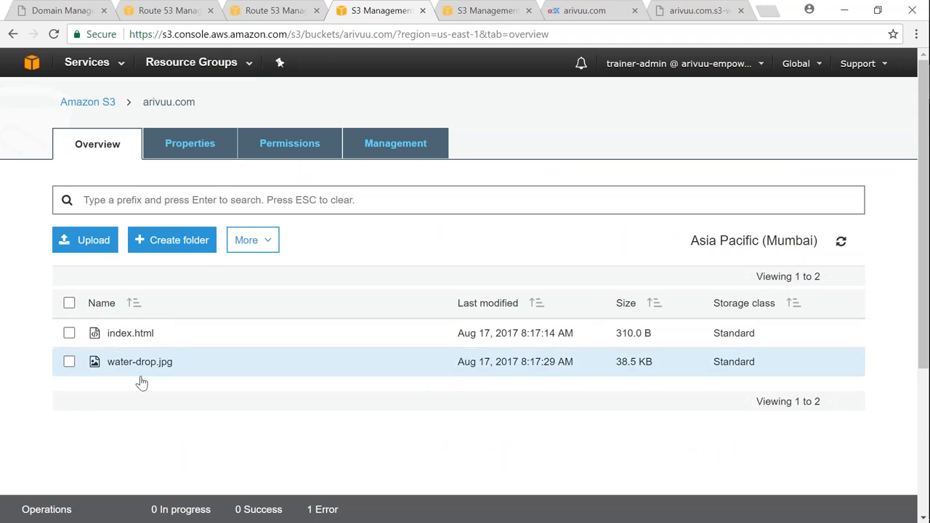
click(83, 243)
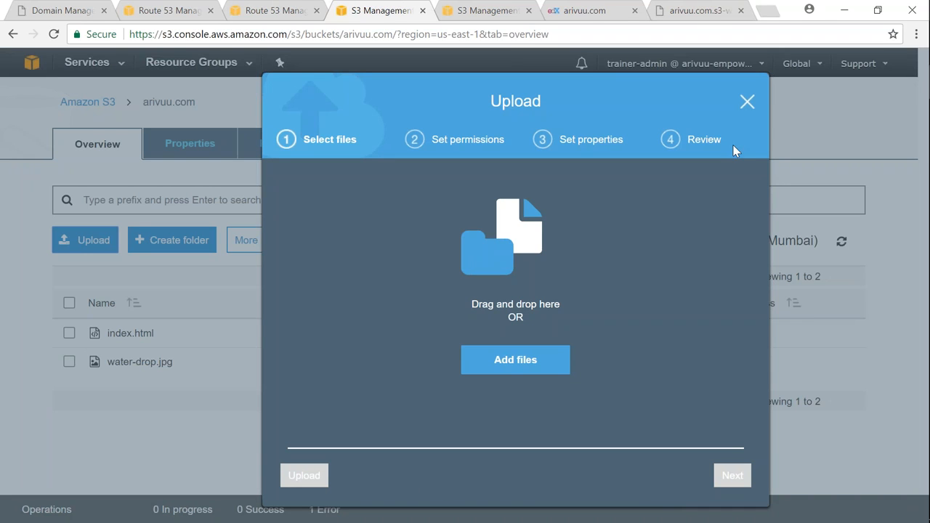
click(748, 102)
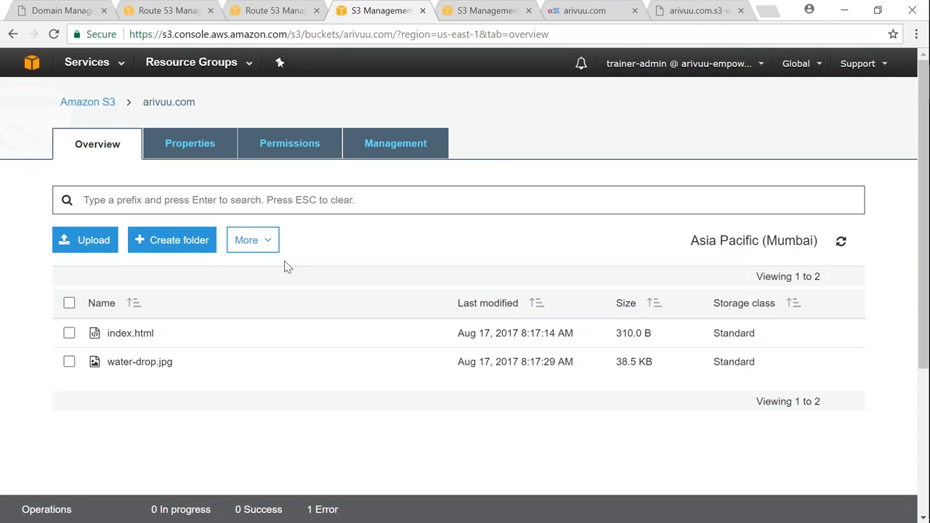
- Reload the S3 website endpoint page to check the hosted site with its image
mouse_move(927, 396)
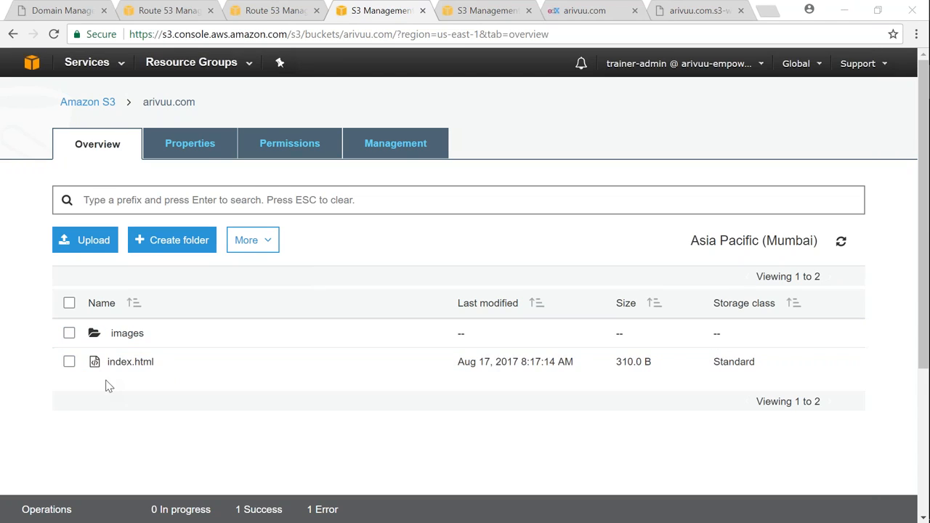
click(698, 10)
click(54, 35)
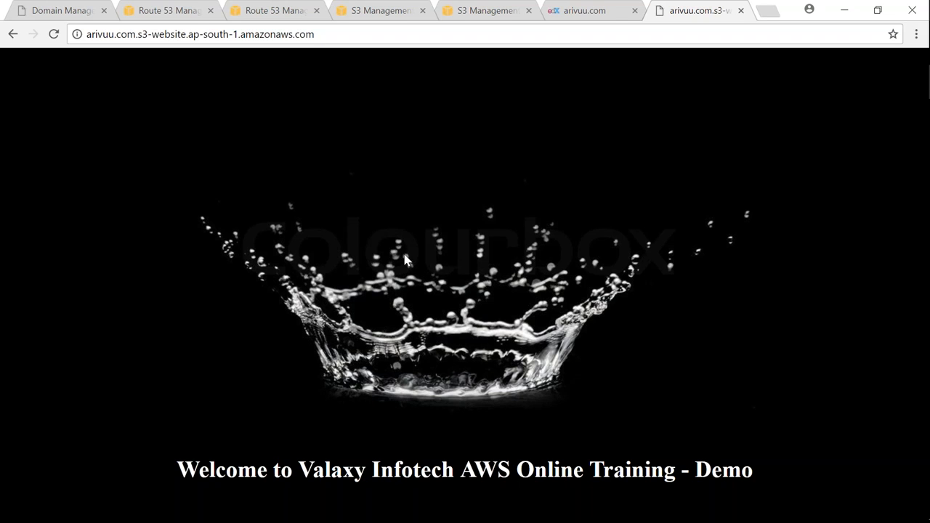
- Try to set up a new alias record set in the arivuu.com hosted zone, with type CNAME and the name static
click(169, 10)
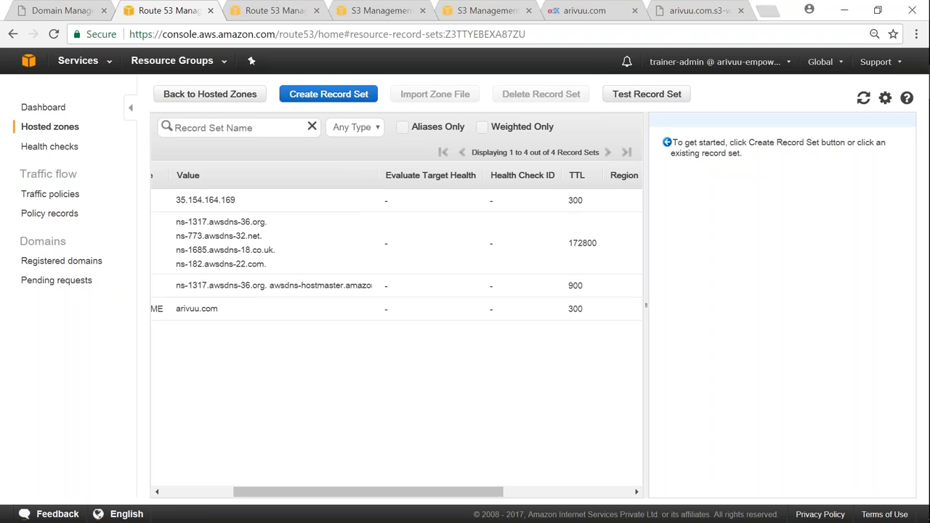
drag(333, 492, 210, 504)
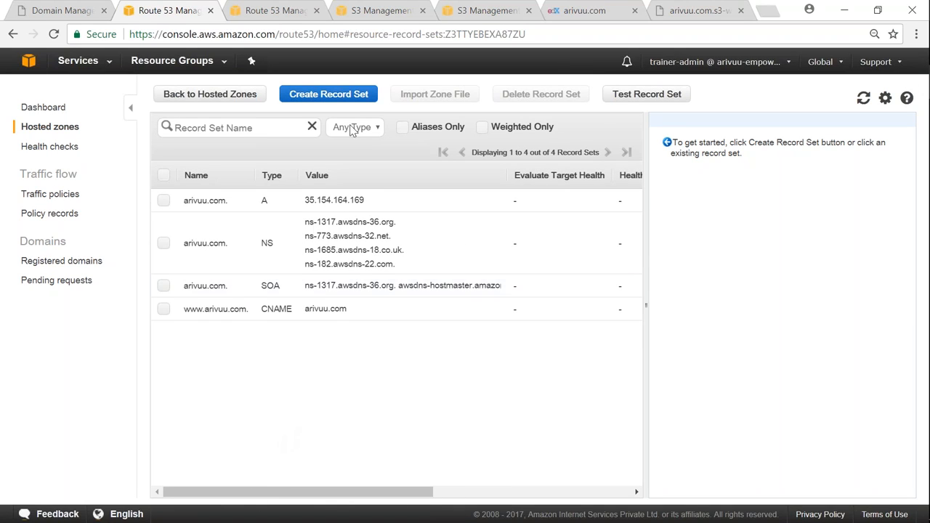
click(350, 100)
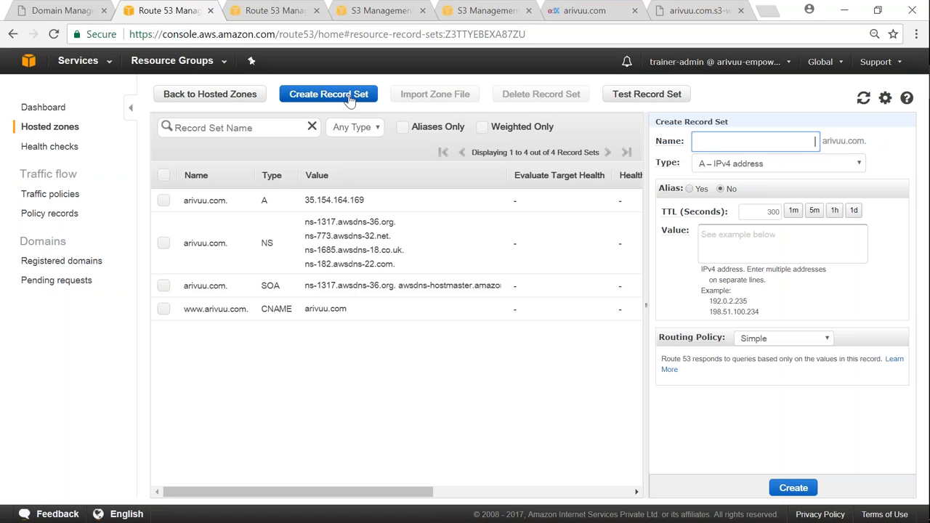
click(689, 189)
click(733, 166)
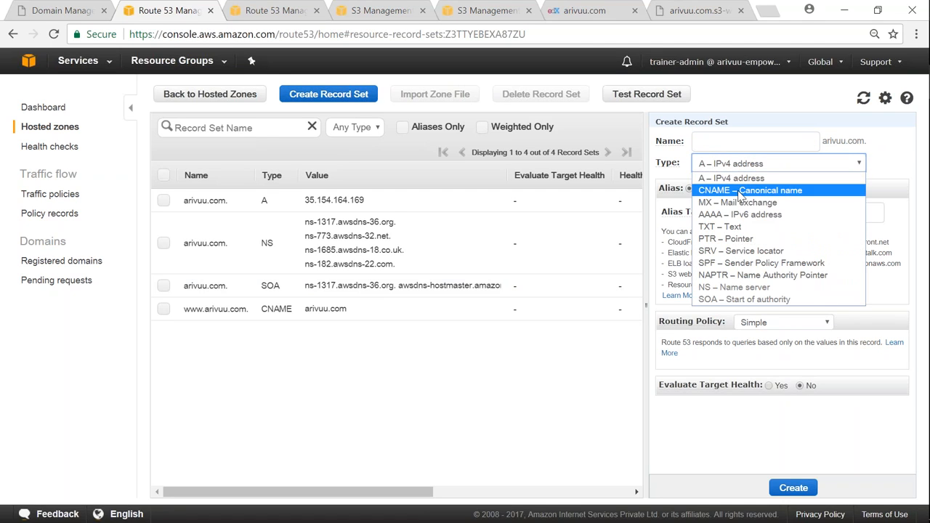
click(742, 191)
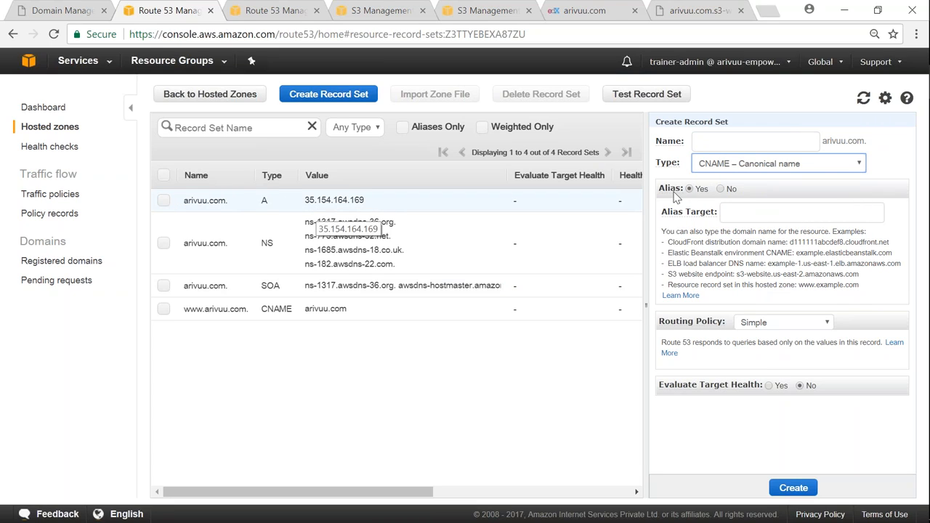
click(792, 144)
text(static)
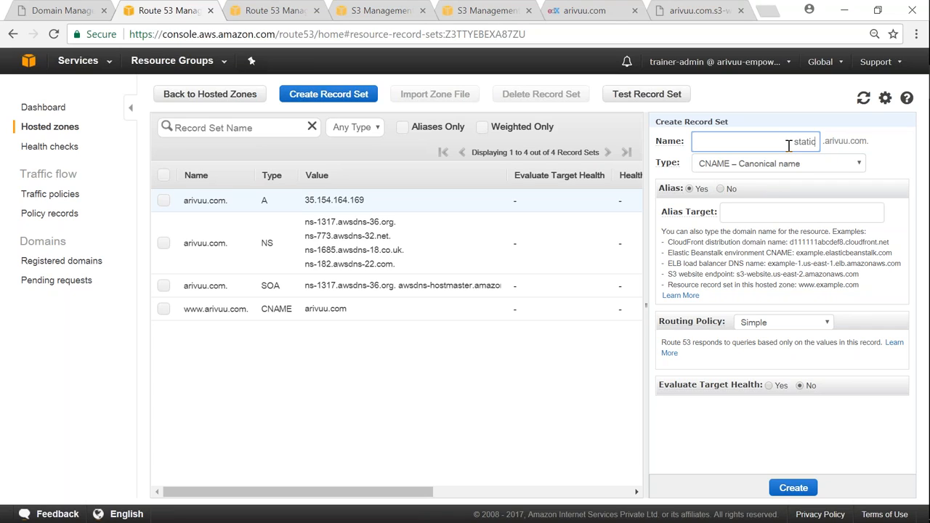
- Look through the alias targets offered for the static CNAME record set
click(750, 211)
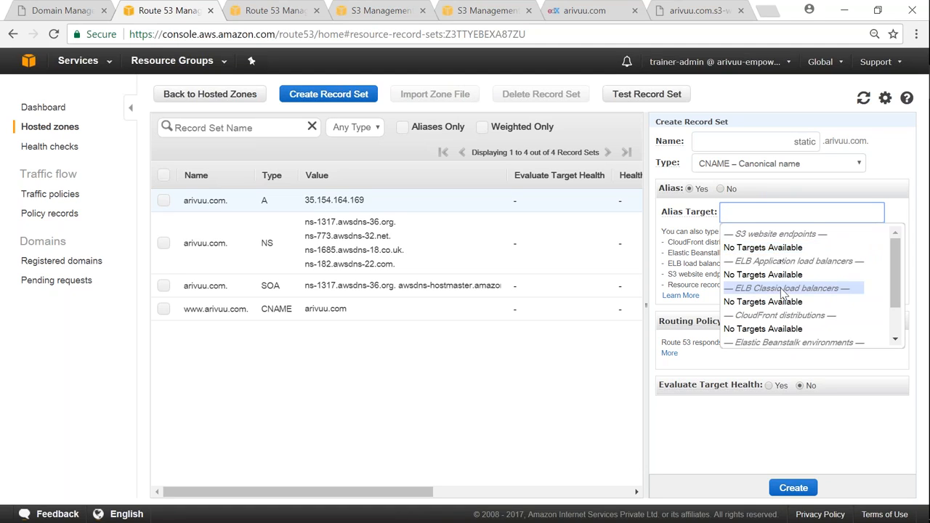
scroll(785, 306, down, 1)
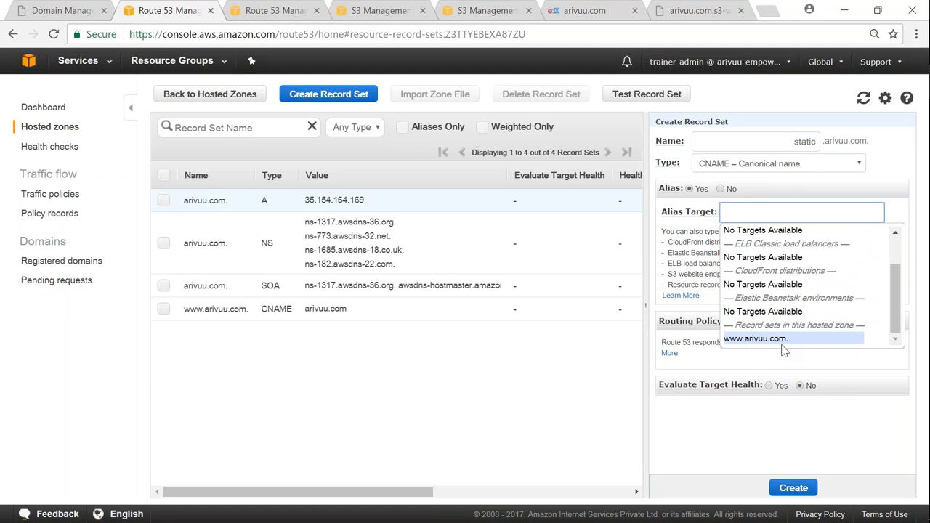
scroll(784, 279, up, 1)
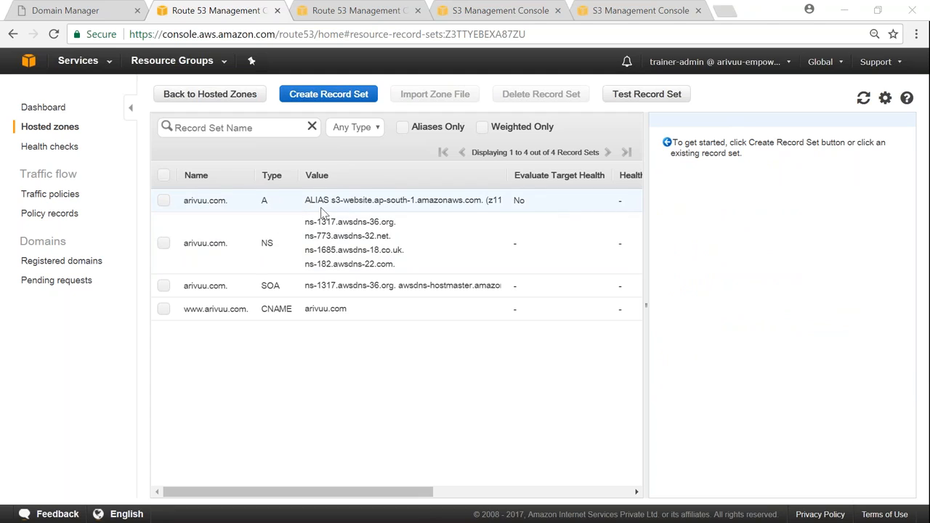
- Open the arivuu.com alias A record for review, and load arivuu.com in a new browser tab to test it
click(164, 203)
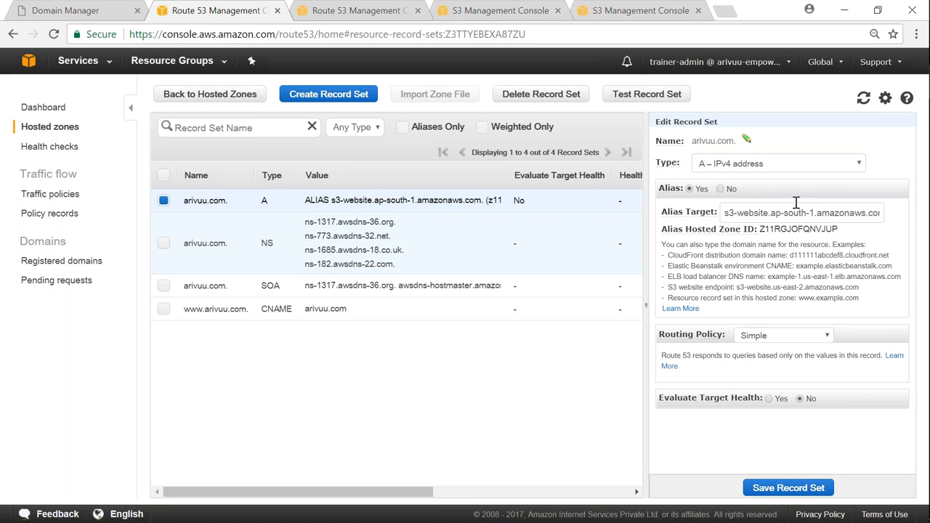
click(726, 12)
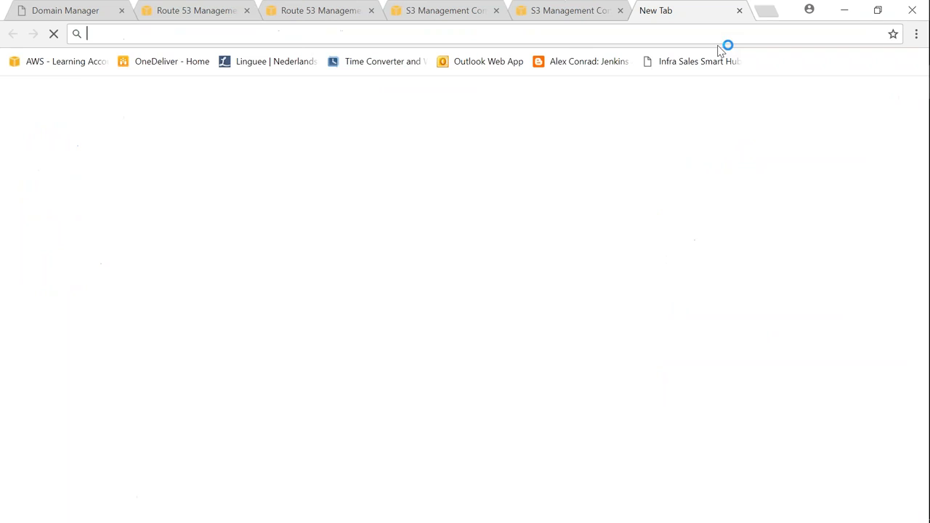
text(arivuu.)
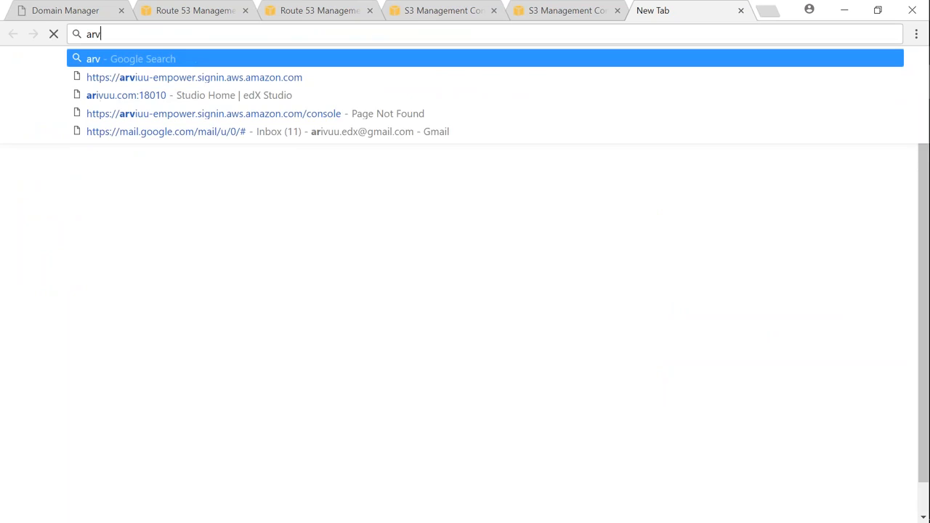
text(co)
key(Return)
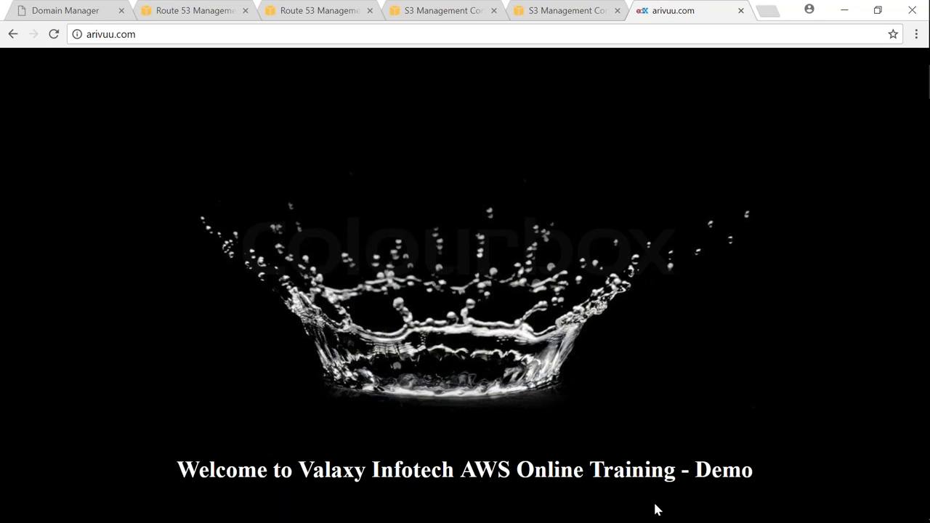
click(775, 16)
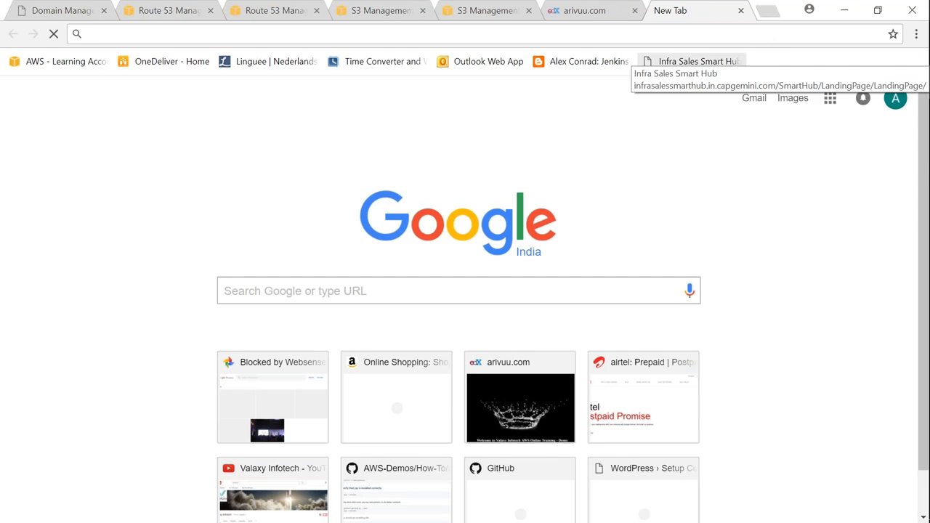
text(www.)
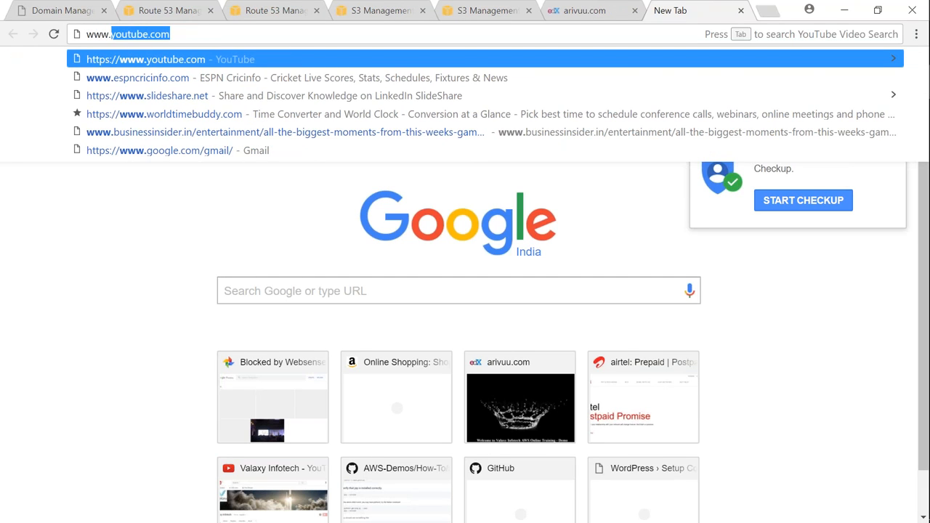
text(arivuu.c)
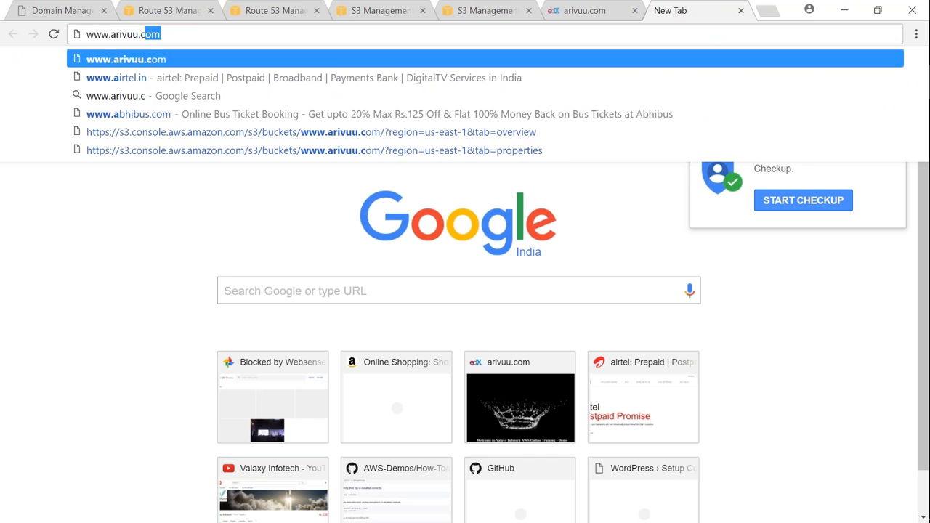
text(om)
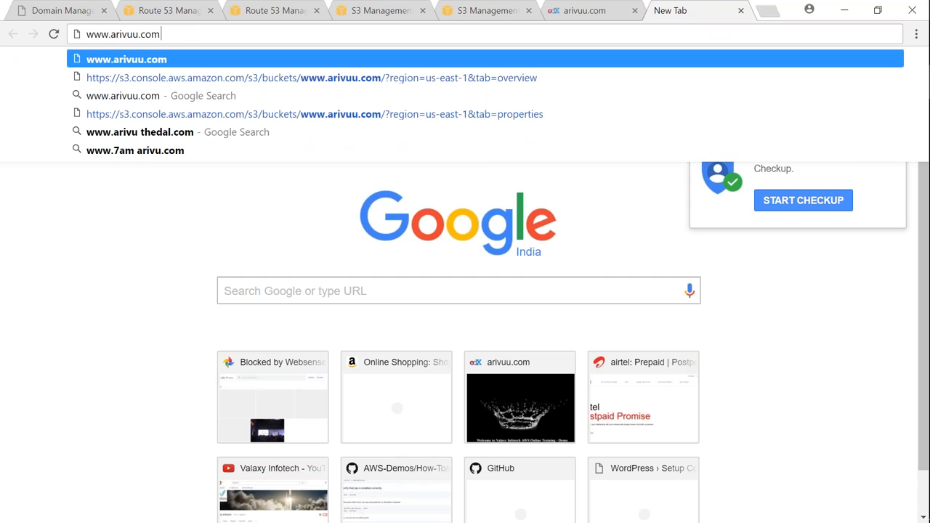
key(Return)
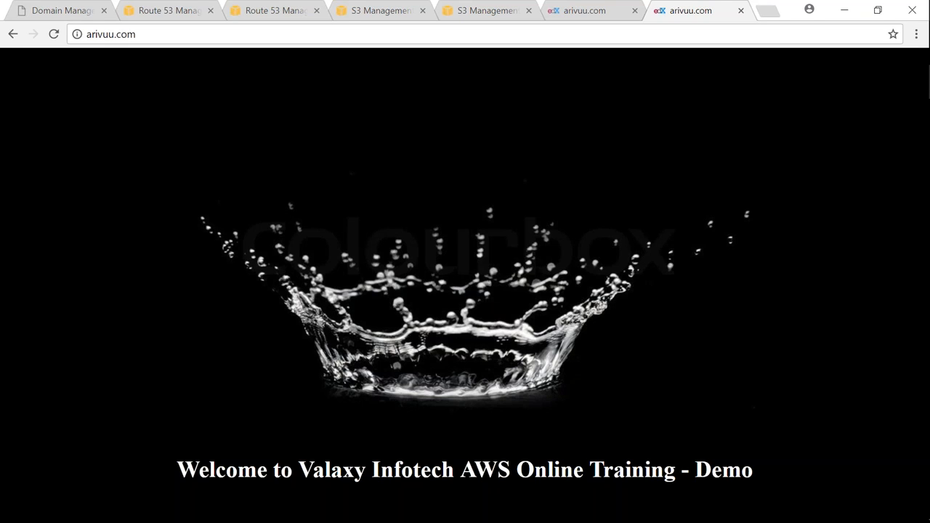
click(87, 34)
click(180, 34)
click(175, 13)
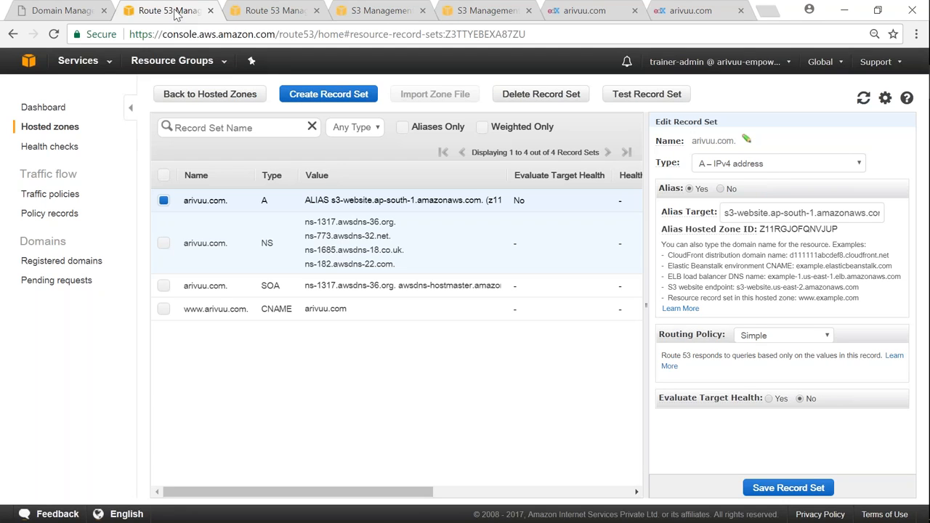